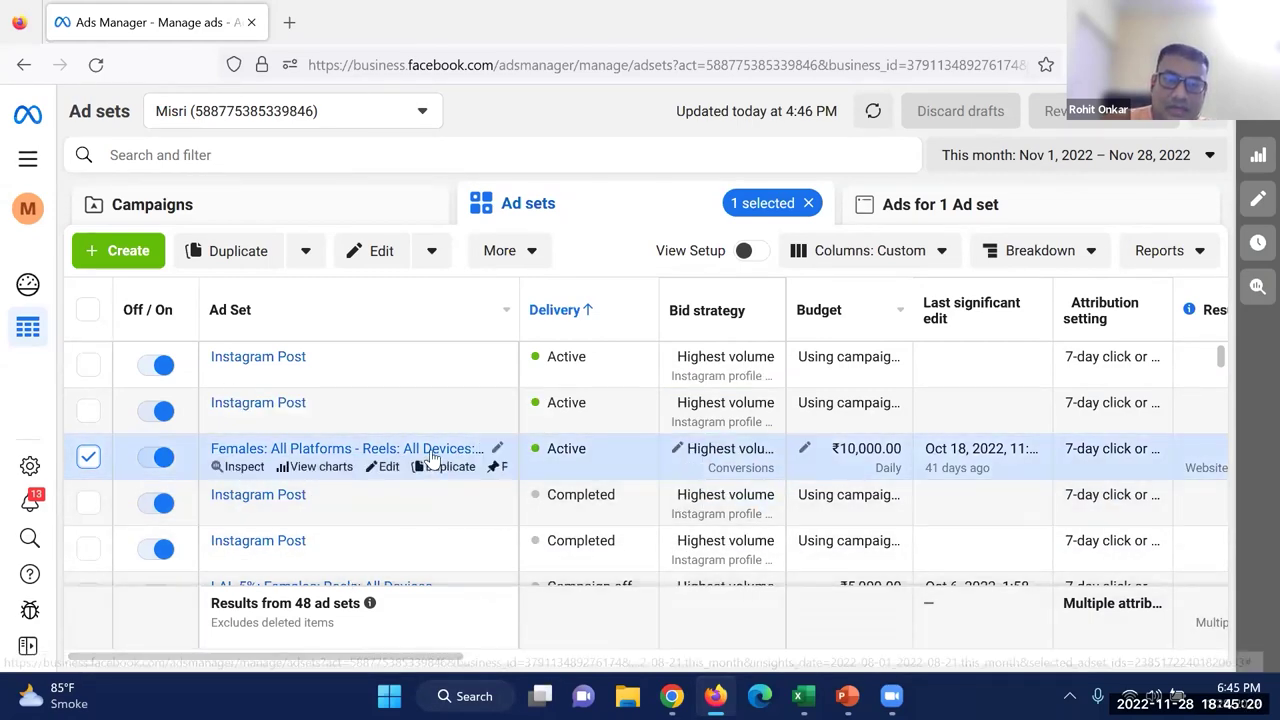
Examine the results, cost per result and amount spent for the active "Females: All Platforms - Reels" ad set
drag(396, 658, 574, 672)
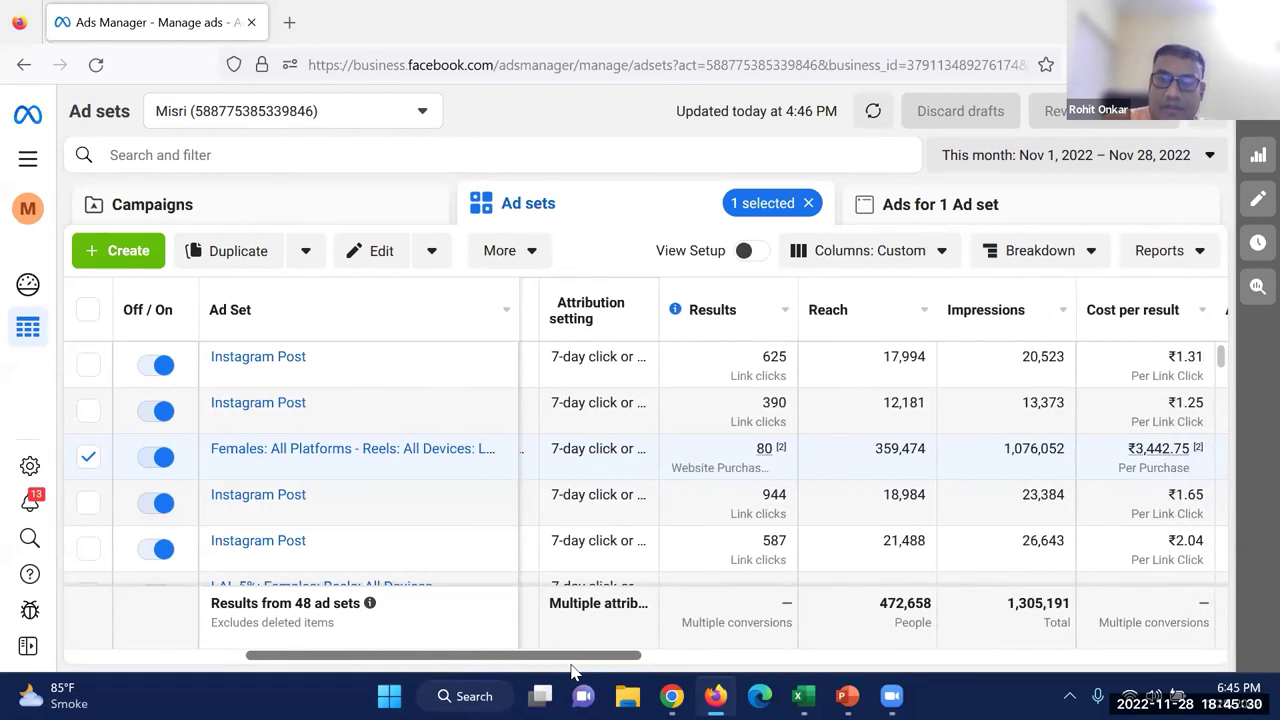
drag(574, 672, 632, 668)
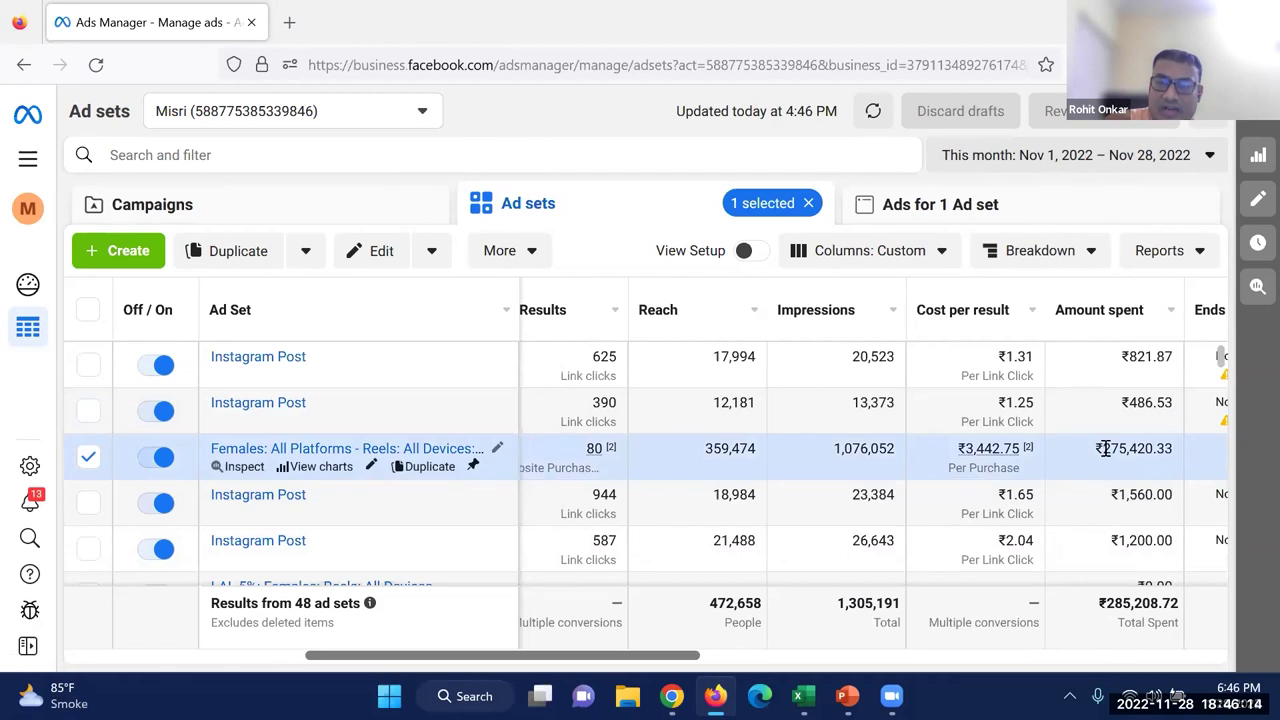
drag(1104, 449, 1173, 450)
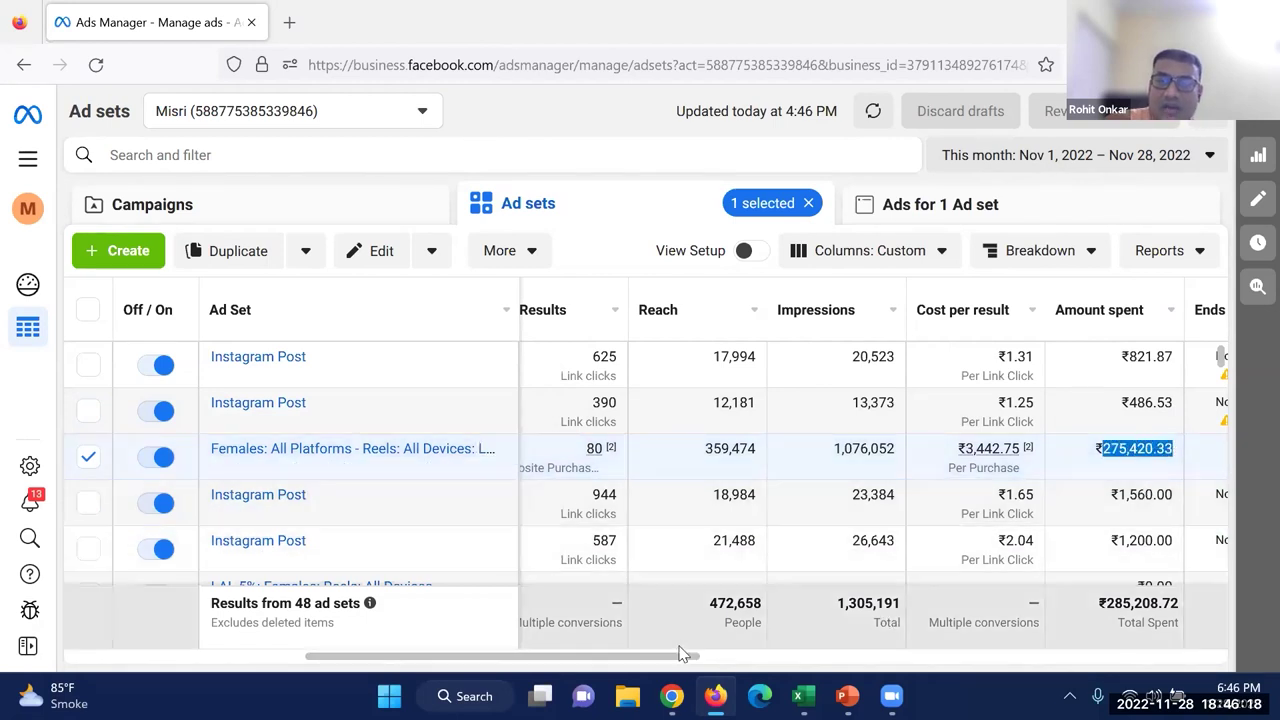
drag(666, 657, 845, 660)
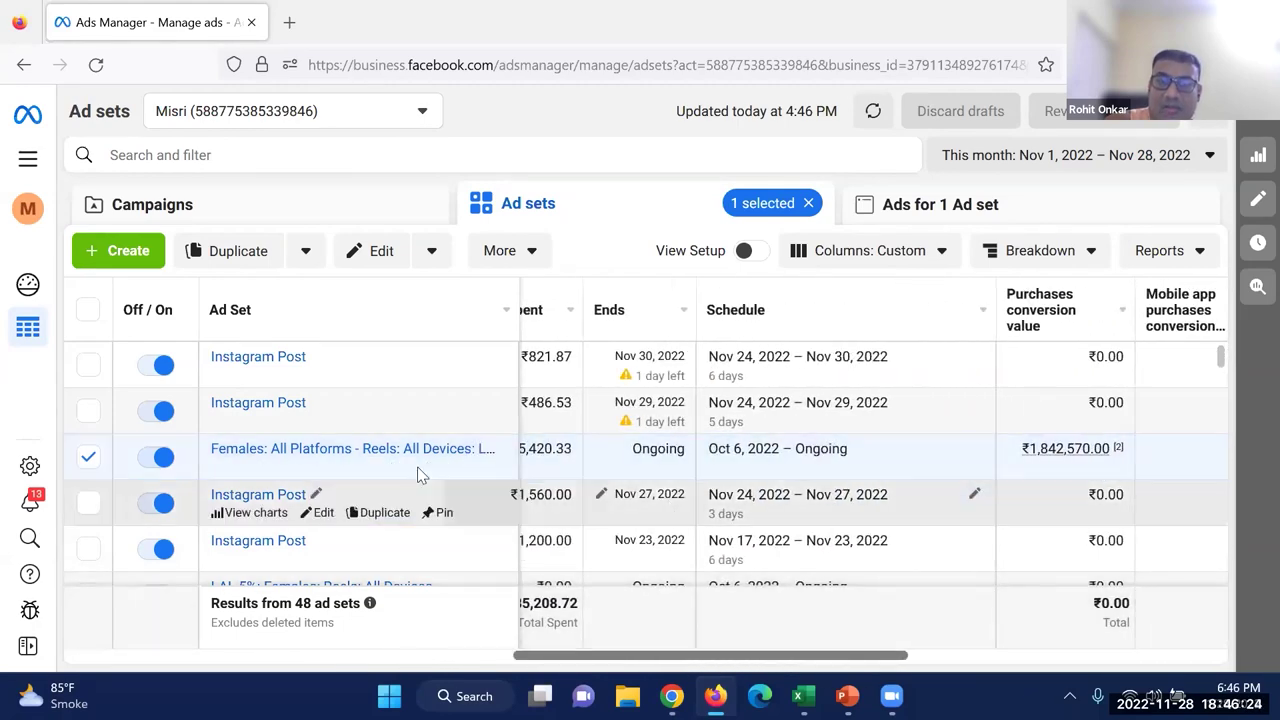
drag(737, 660, 685, 660)
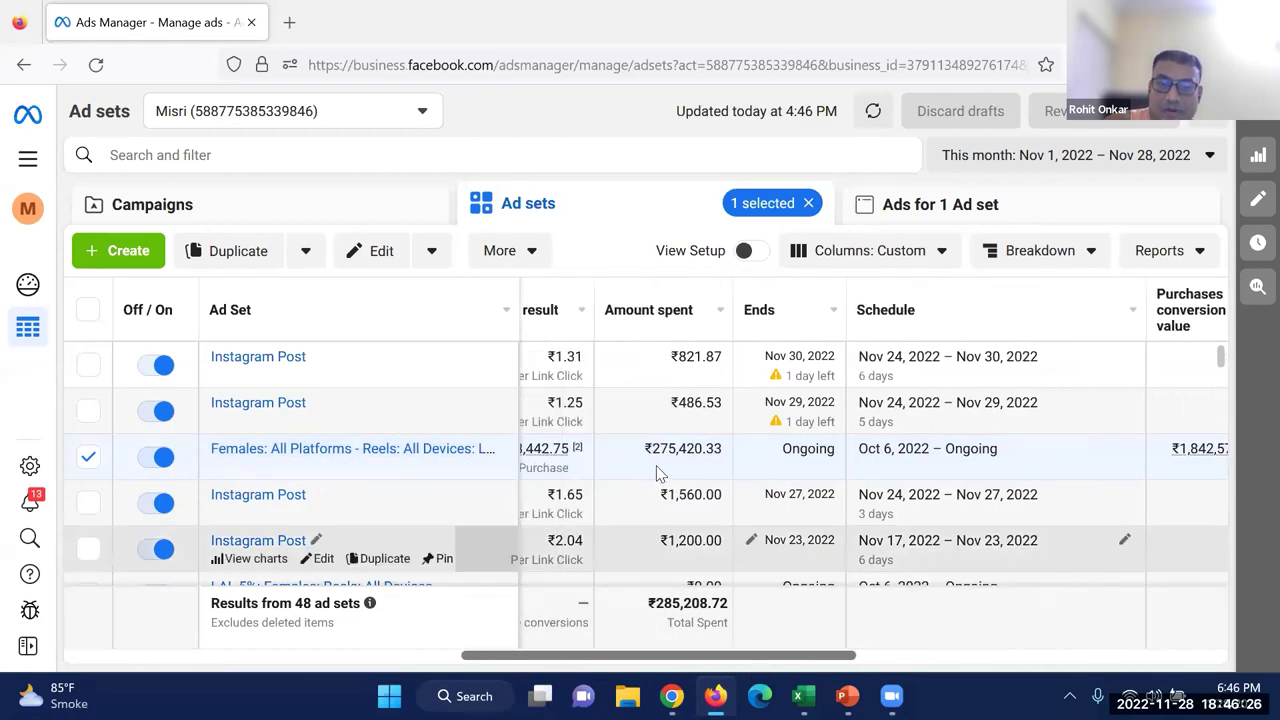
drag(651, 450, 717, 451)
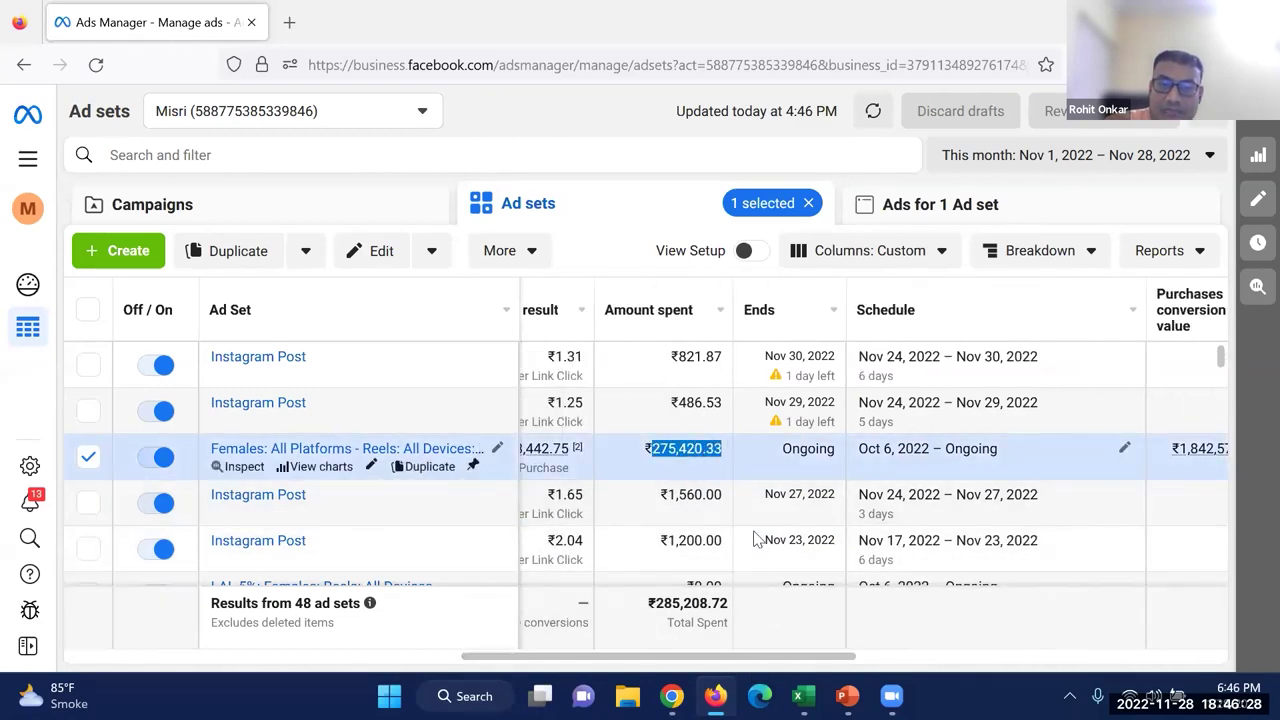
Compare the purchases conversion value of the "Females: All Platforms - Reels" ad set with its amount spent
drag(744, 658, 825, 660)
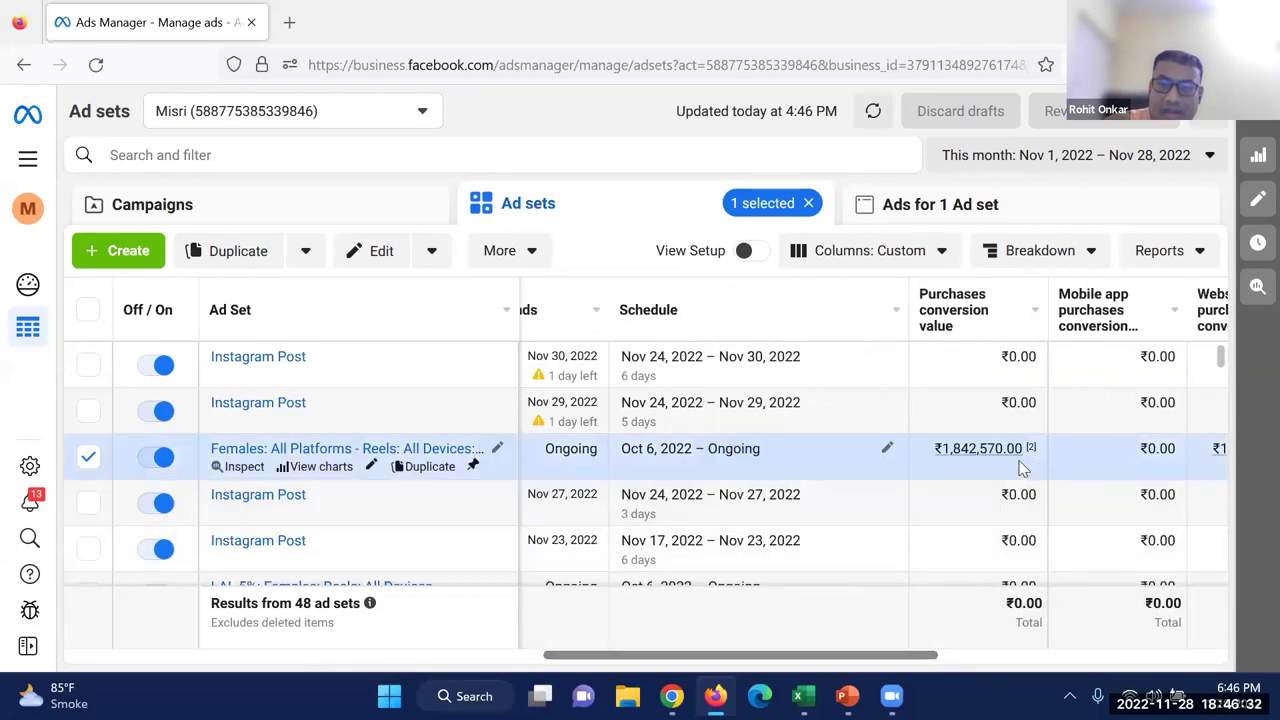
drag(1022, 468, 1003, 468)
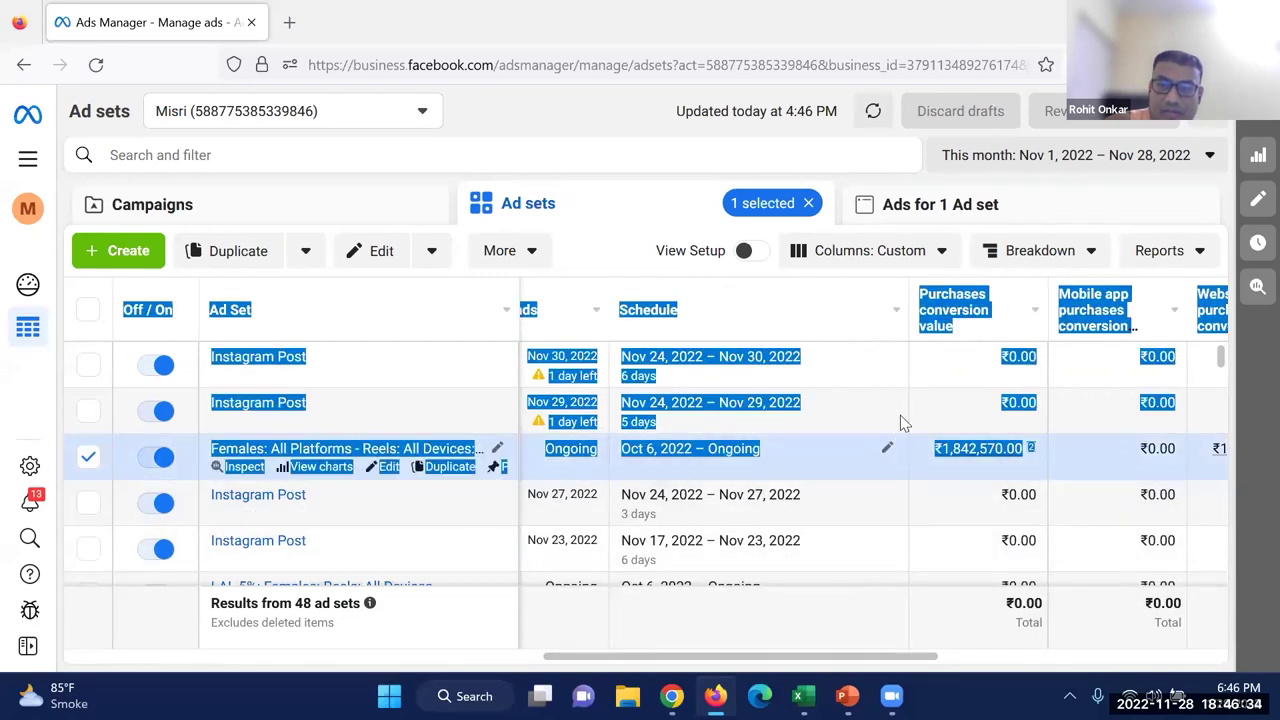
click(906, 424)
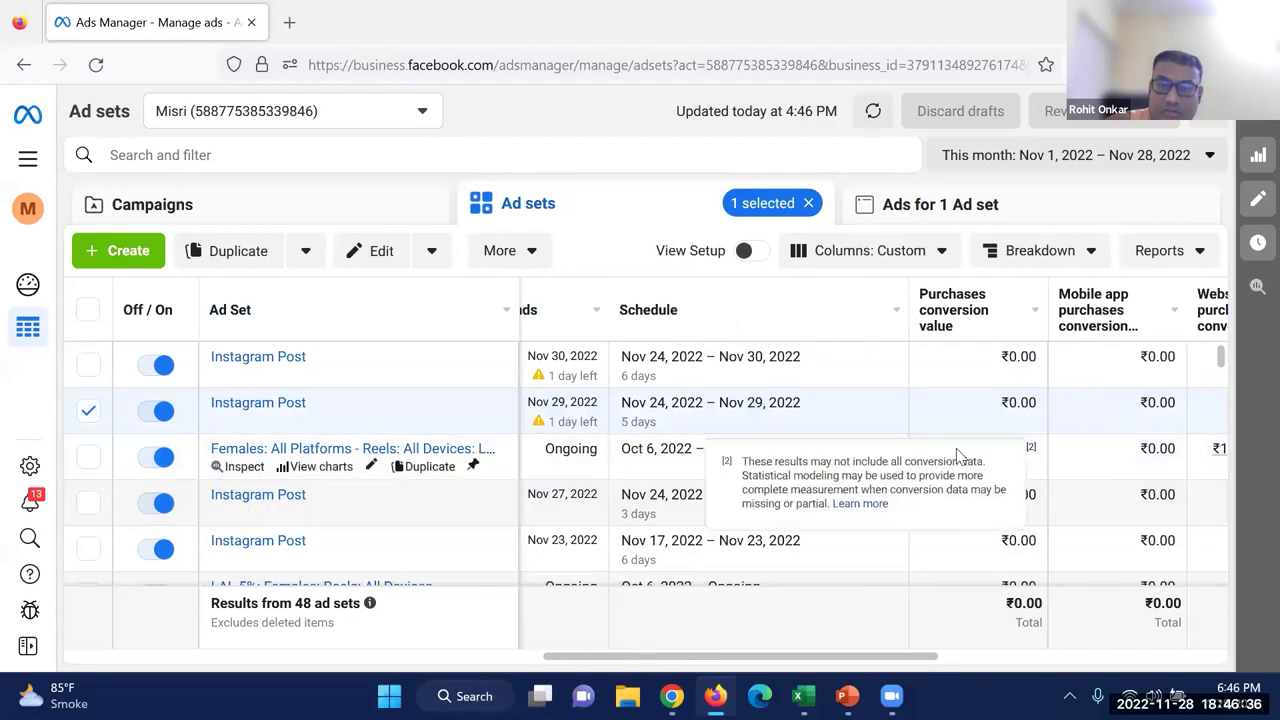
click(1016, 453)
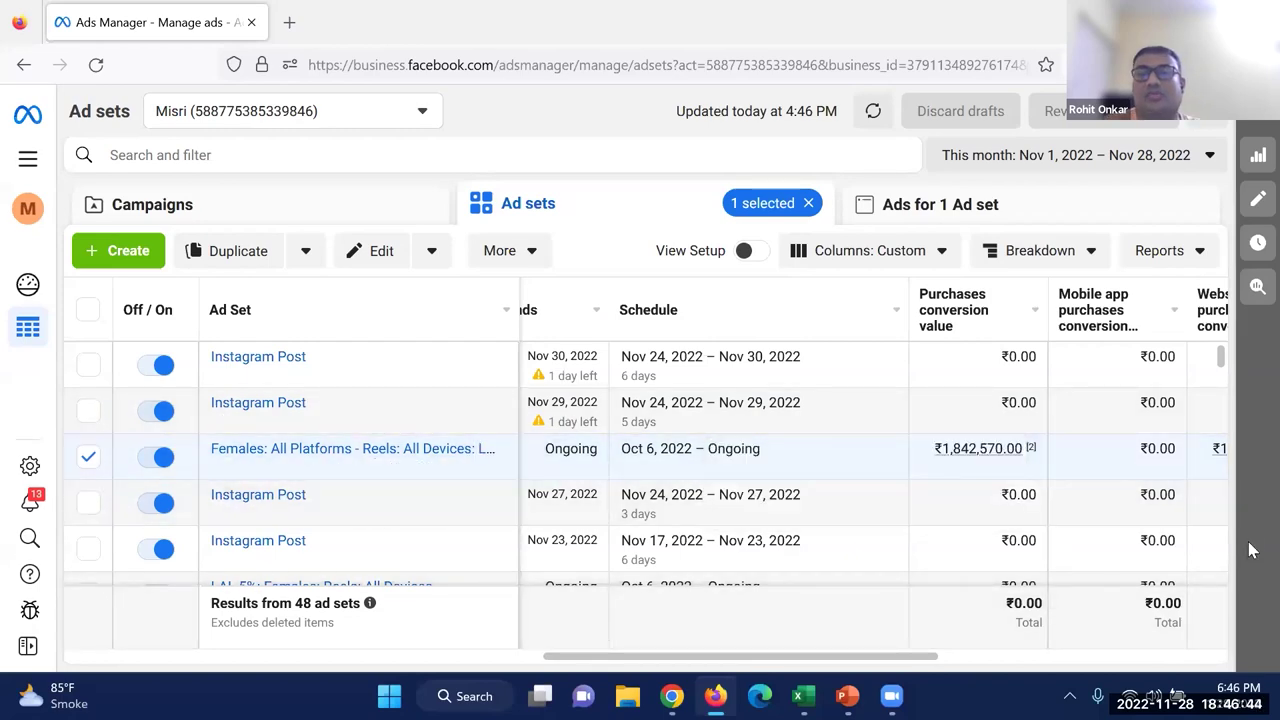
mouse_move(985, 316)
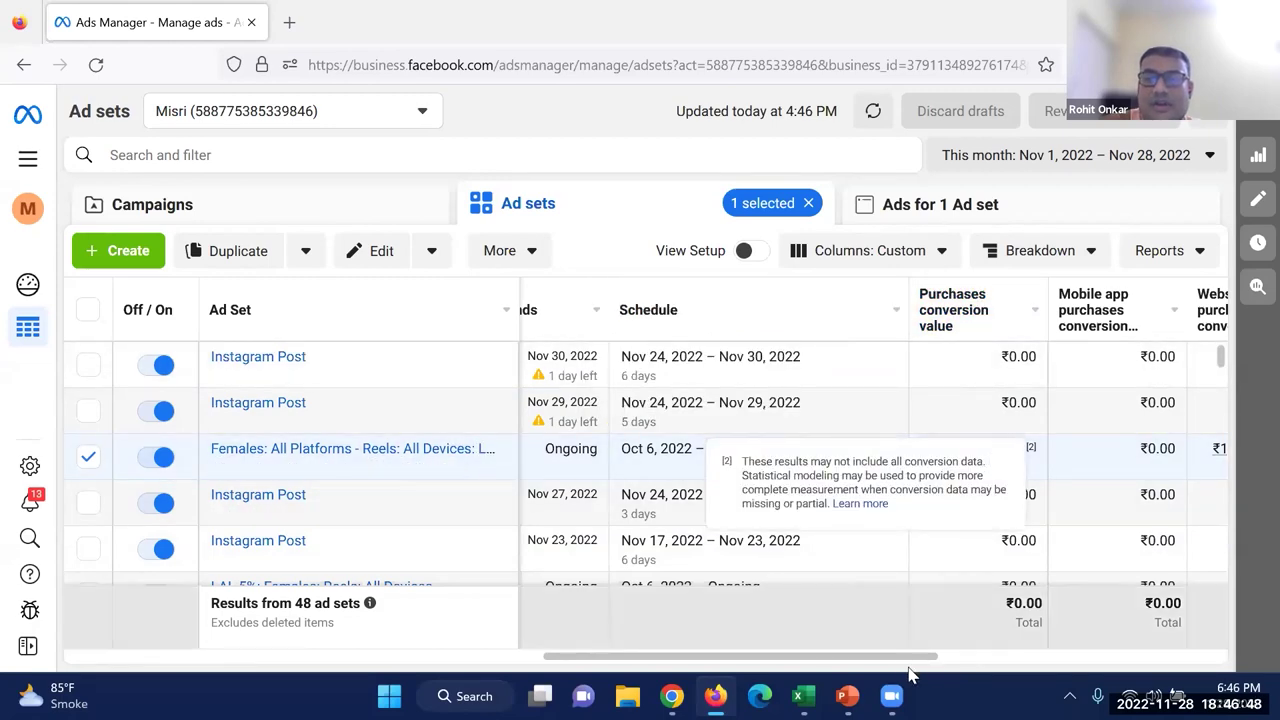
drag(900, 669, 813, 668)
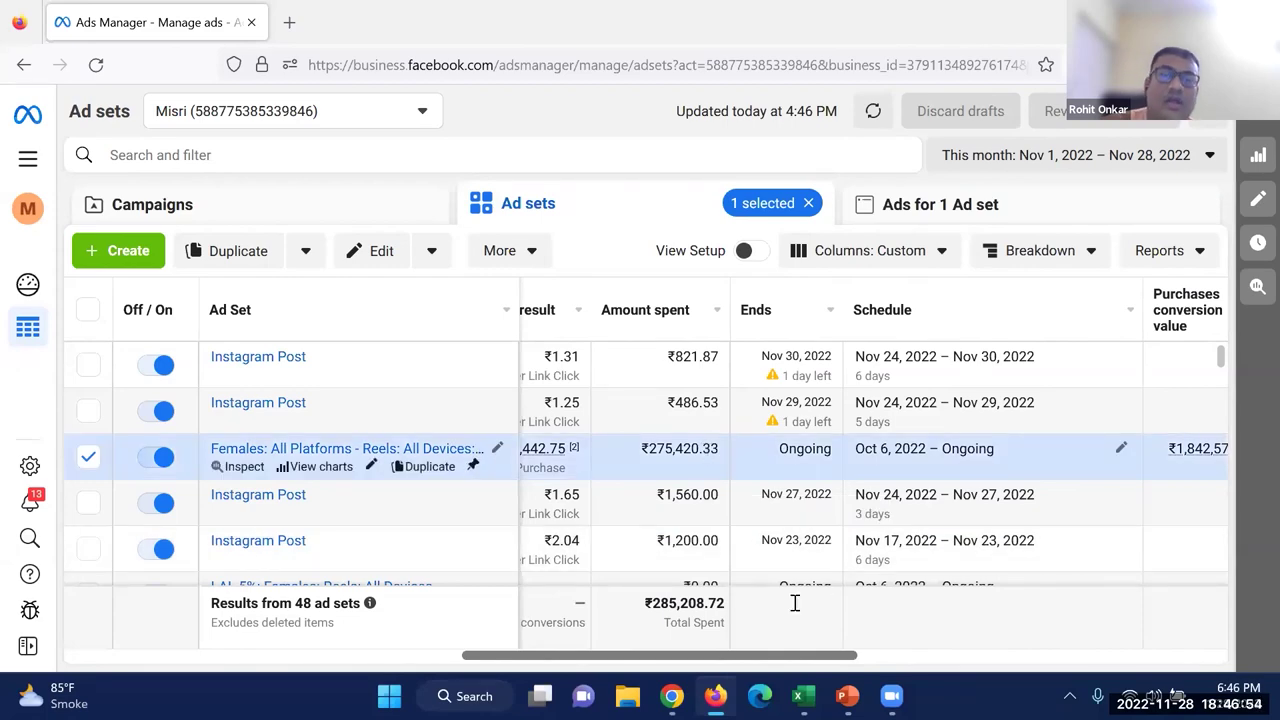
Open the "Females: All Platforms - Reels" ad set for editing and review its schedule, audience targeting and placements
click(371, 467)
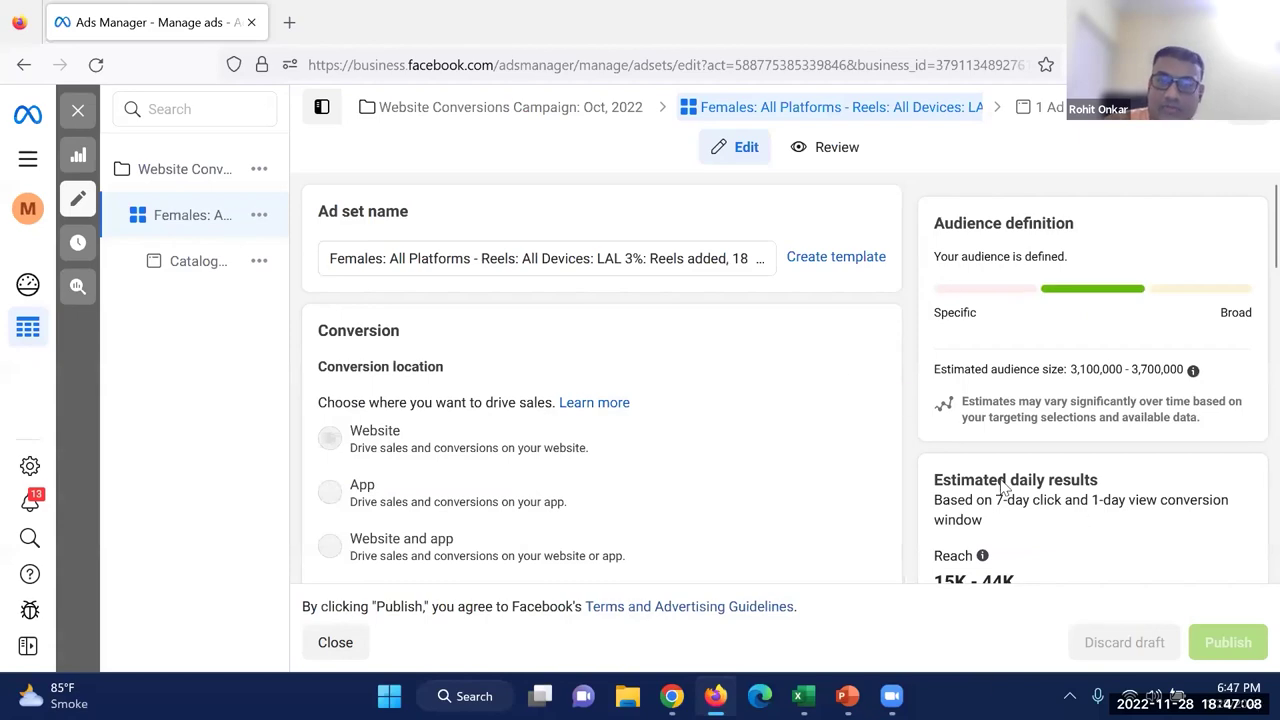
scroll(1003, 485, down, 10)
scroll(930, 400, down, 7)
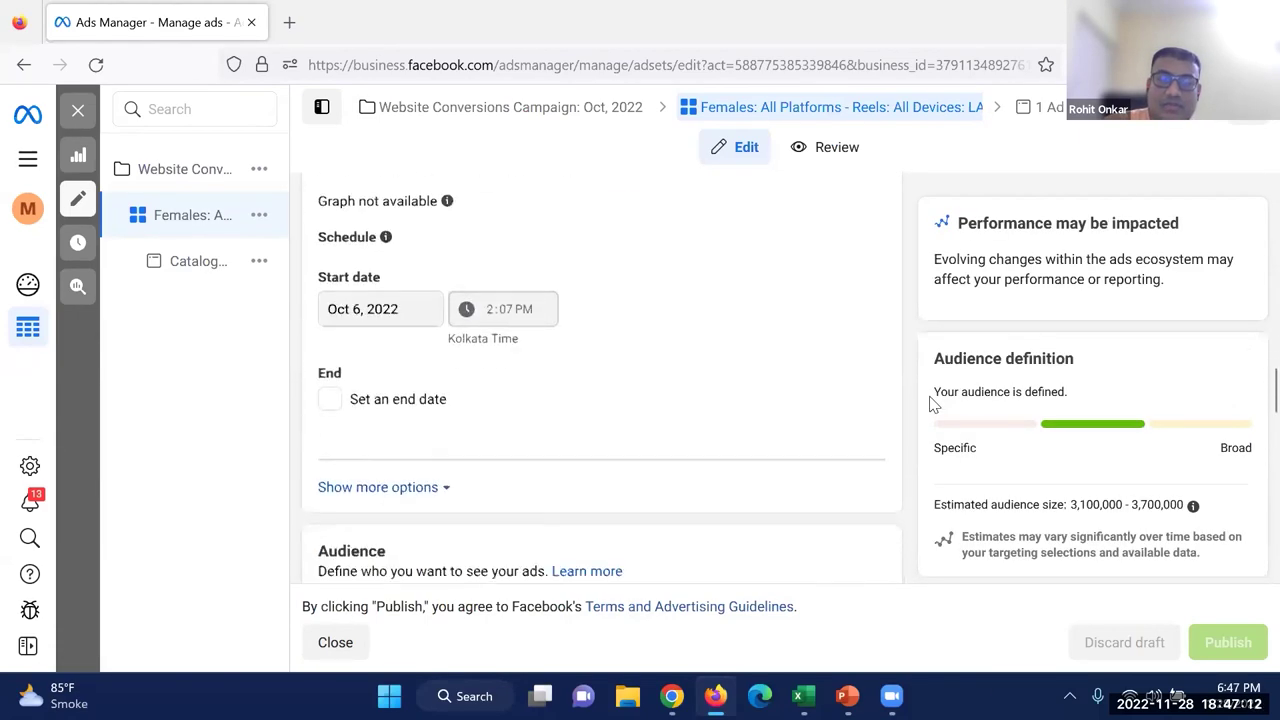
scroll(930, 400, down, 3)
scroll(930, 400, down, 6)
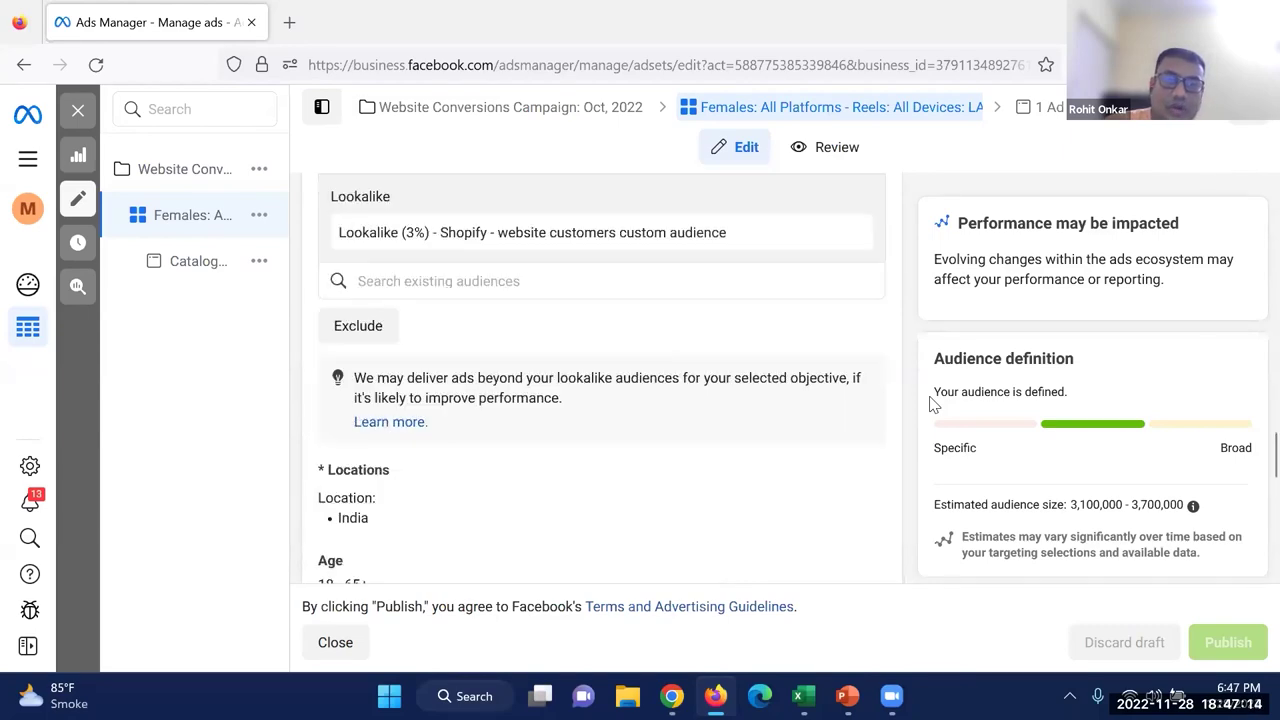
scroll(930, 400, down, 8)
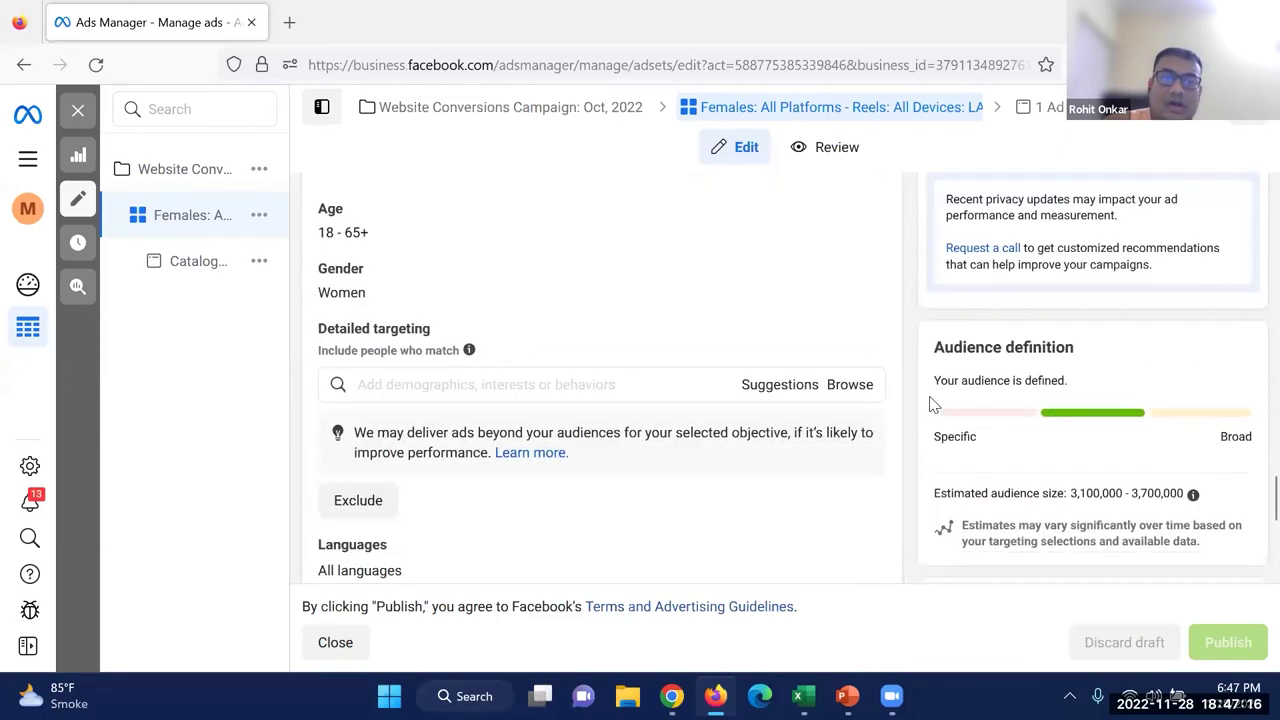
scroll(930, 403, down, 6)
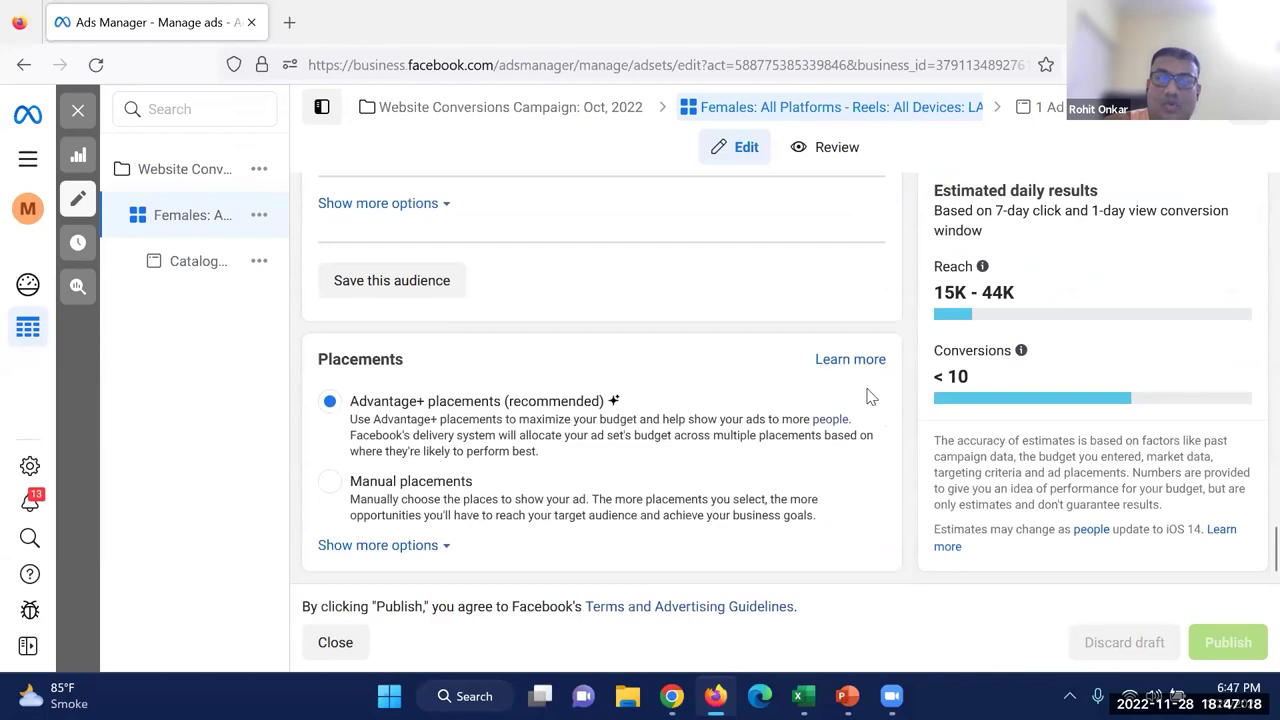
Expand the additional placement options, review the brand safety settings and close the ad set editor
click(424, 547)
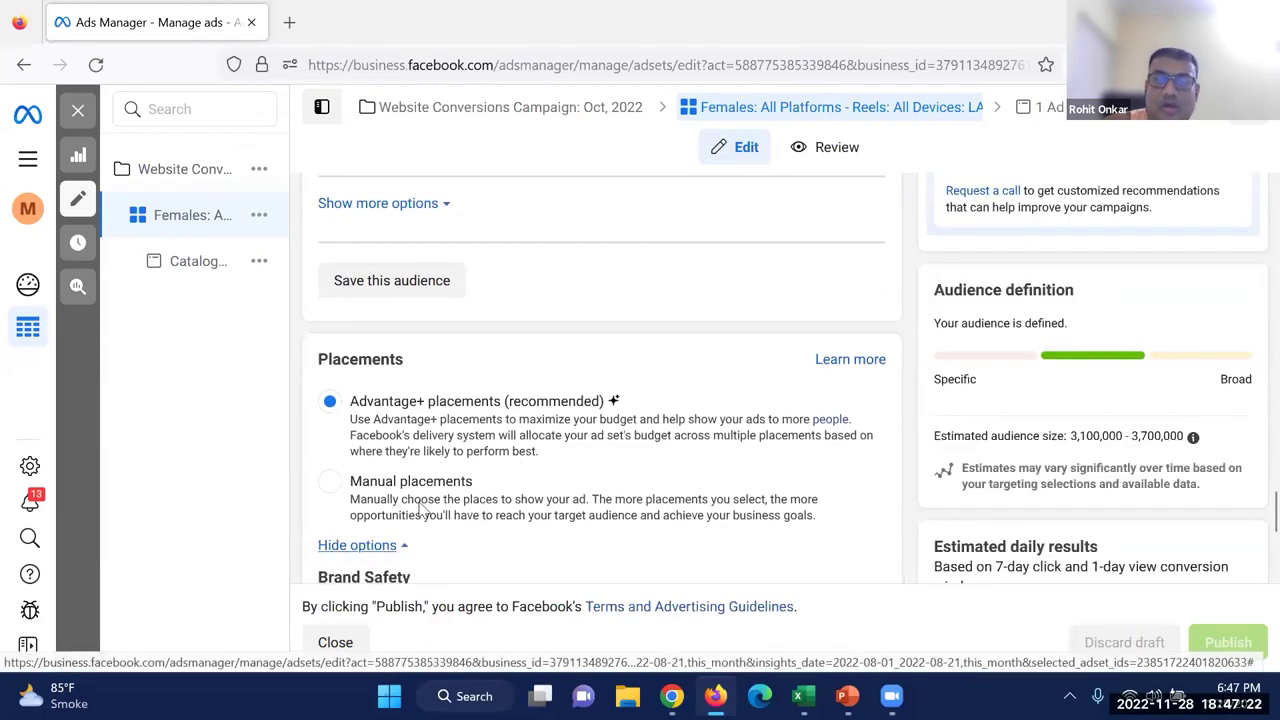
scroll(530, 492, down, 6)
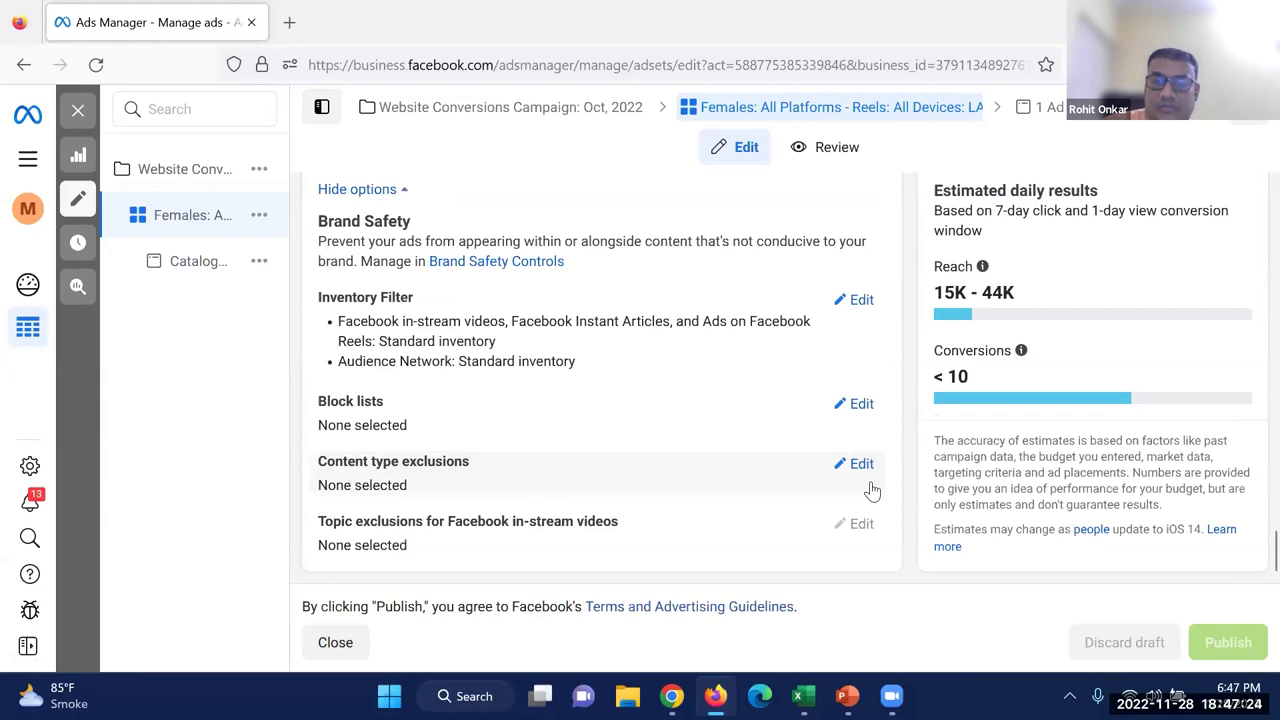
scroll(873, 490, up, 12)
scroll(397, 563, up, 4)
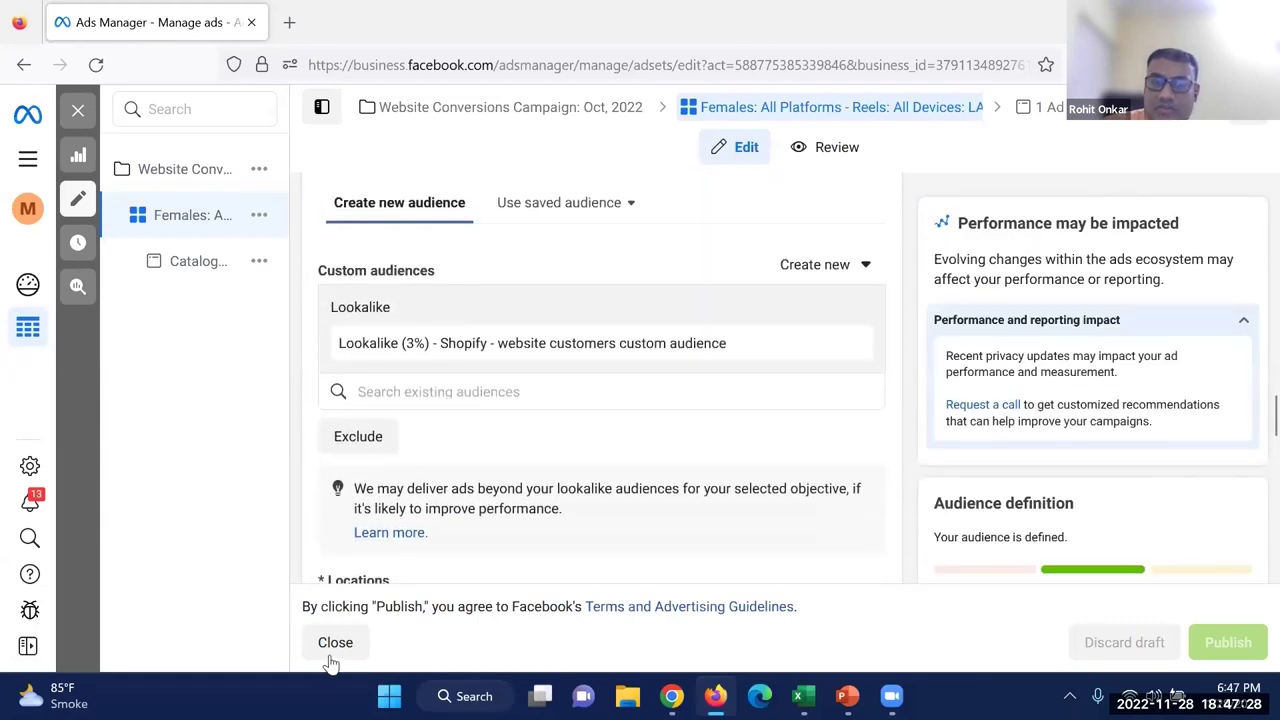
click(360, 655)
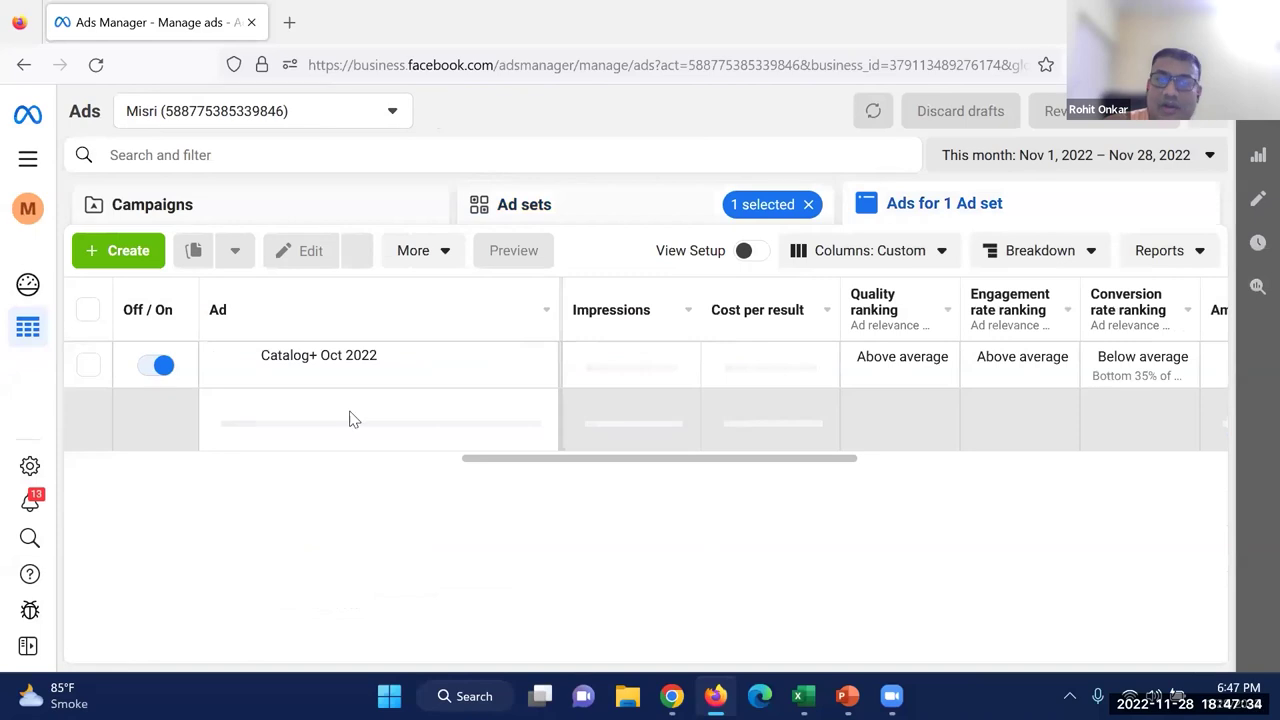
Open the ad preview for the Catalog+ Oct 2022 ad and enlarge its Facebook Feeds placement
click(90, 366)
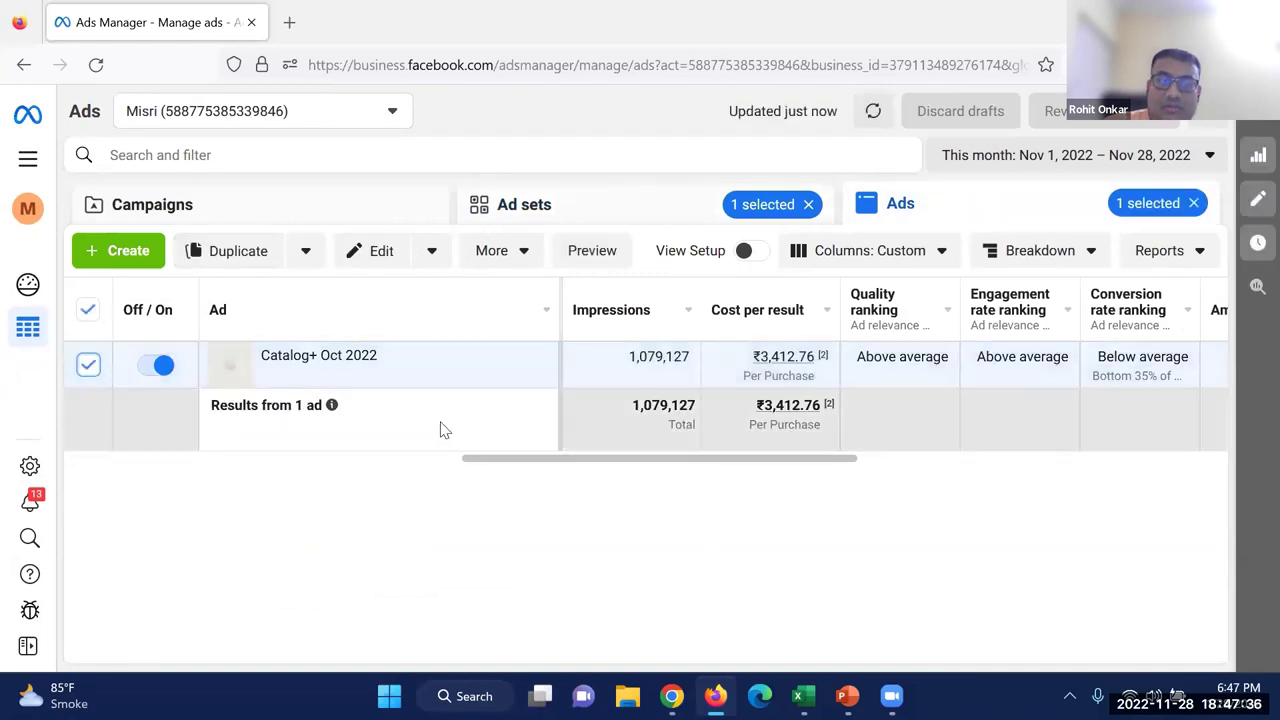
click(490, 256)
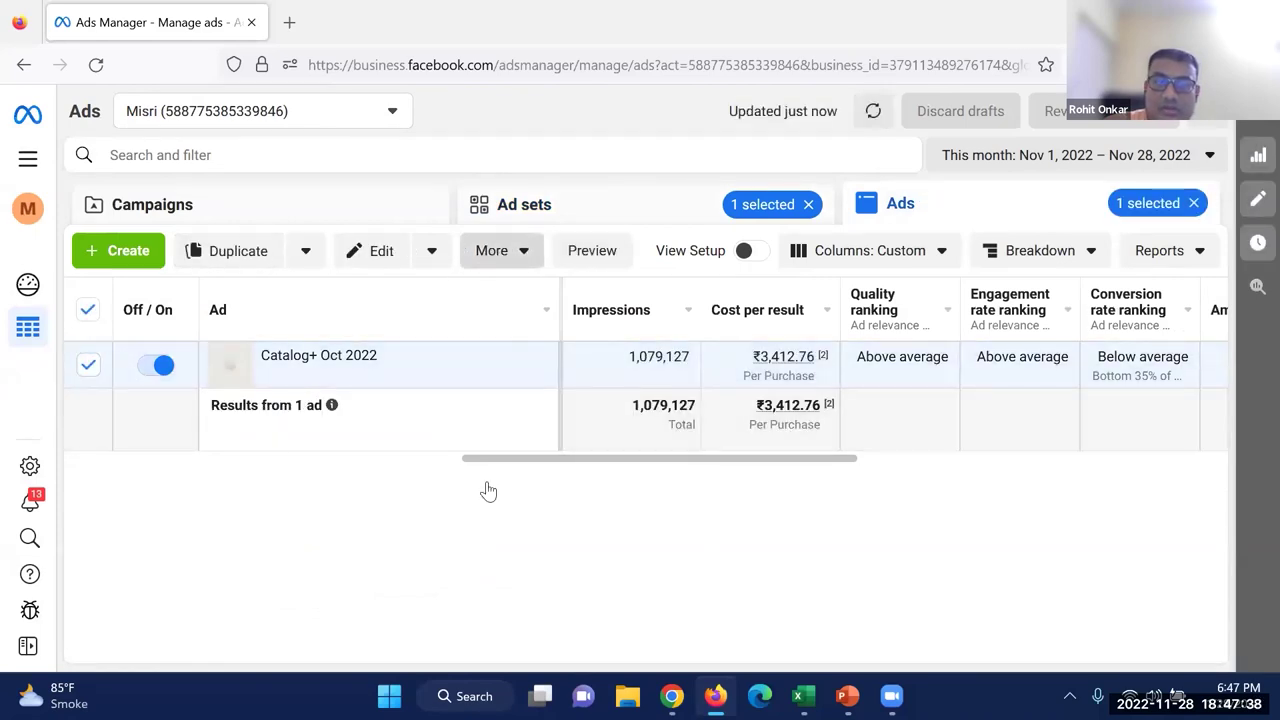
click(431, 460)
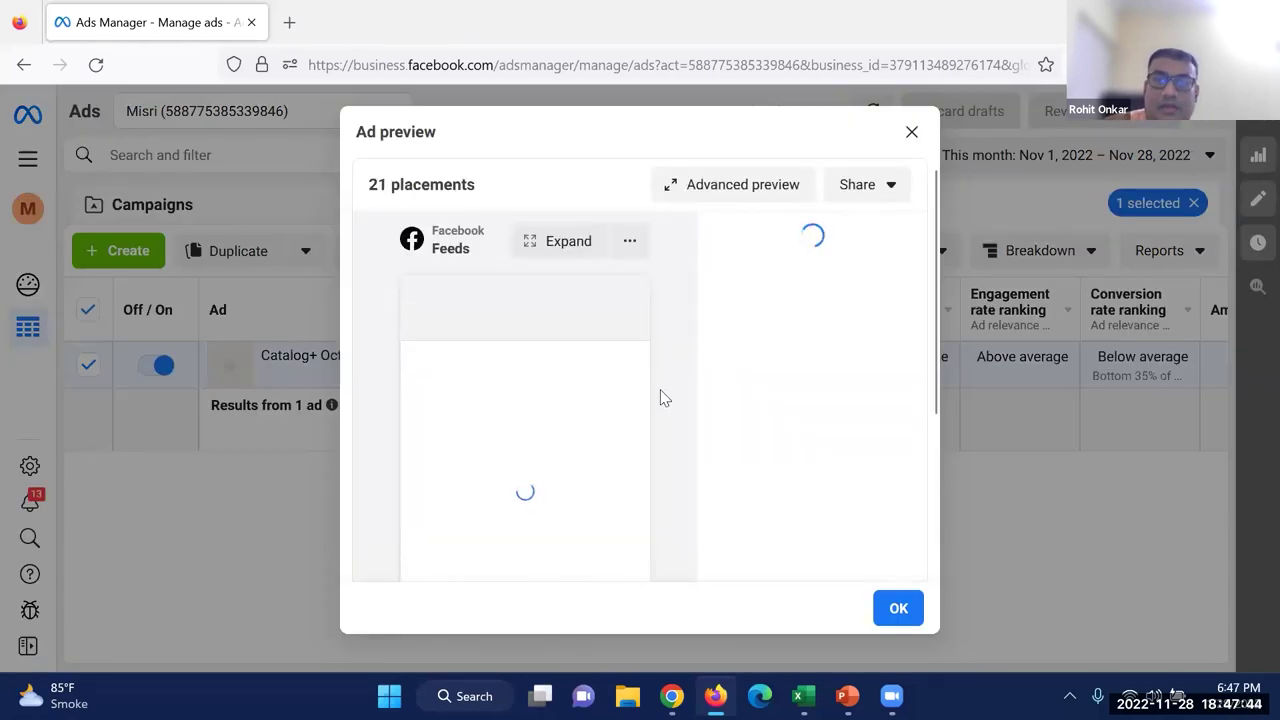
click(568, 245)
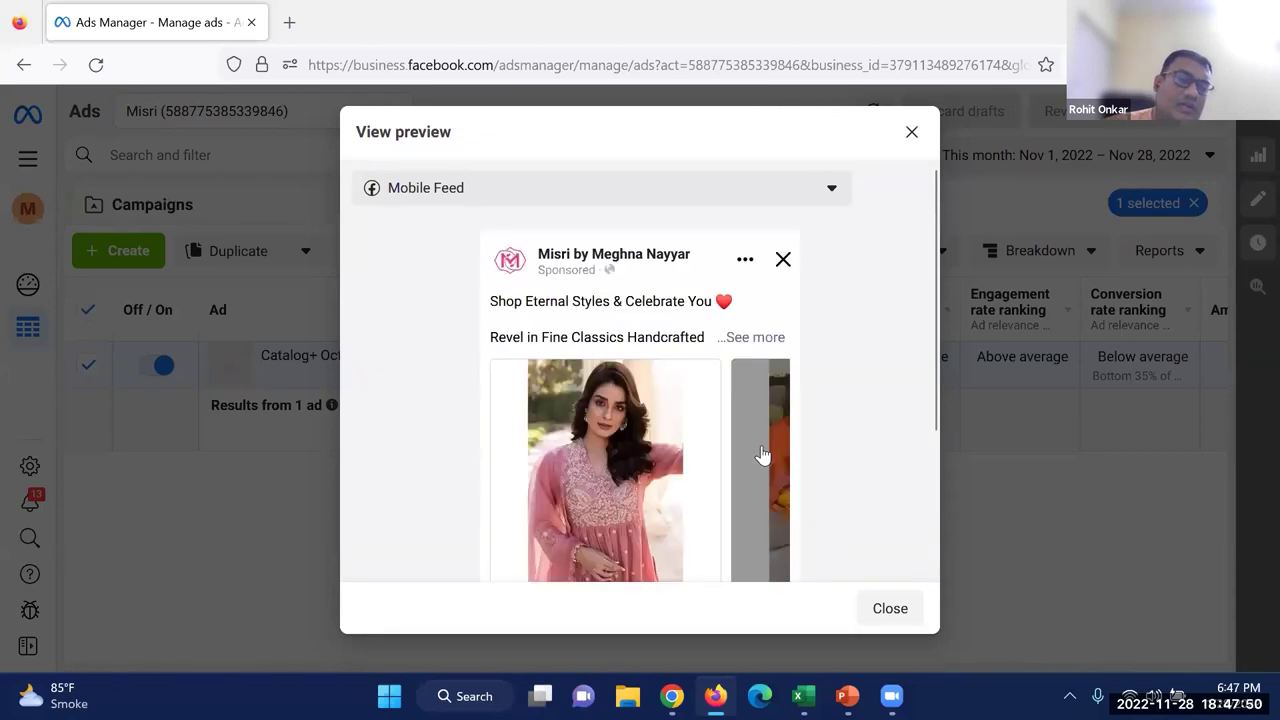
Browse the product carousel and full ad text in the Mobile Feed preview, check the available feed formats and close the enlarged preview
scroll(760, 340, down, 2)
click(760, 340)
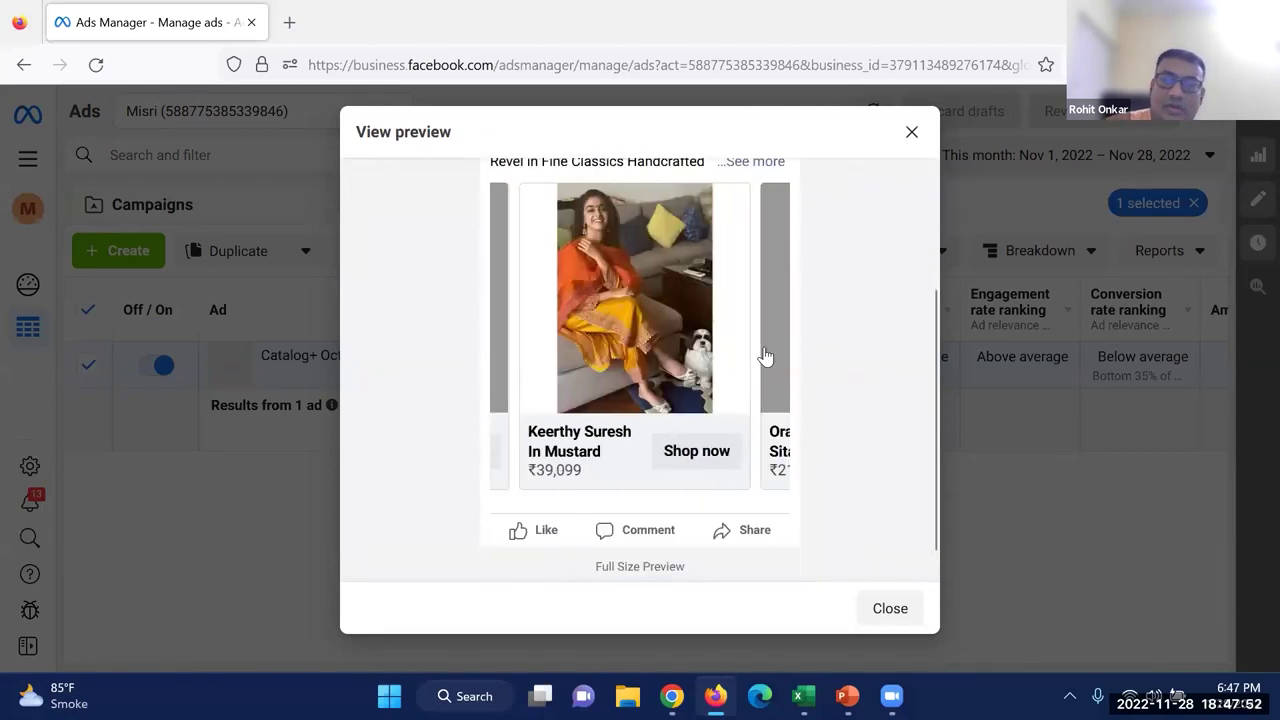
click(770, 349)
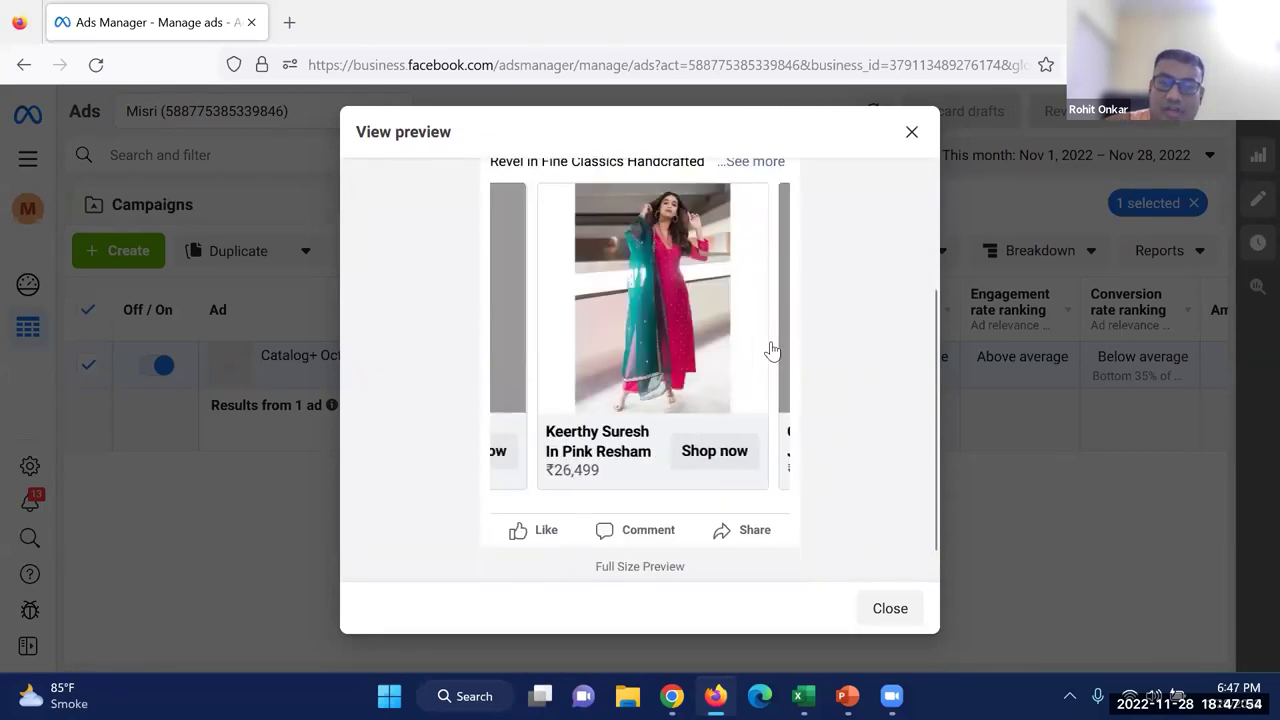
scroll(769, 353, up, 3)
click(758, 338)
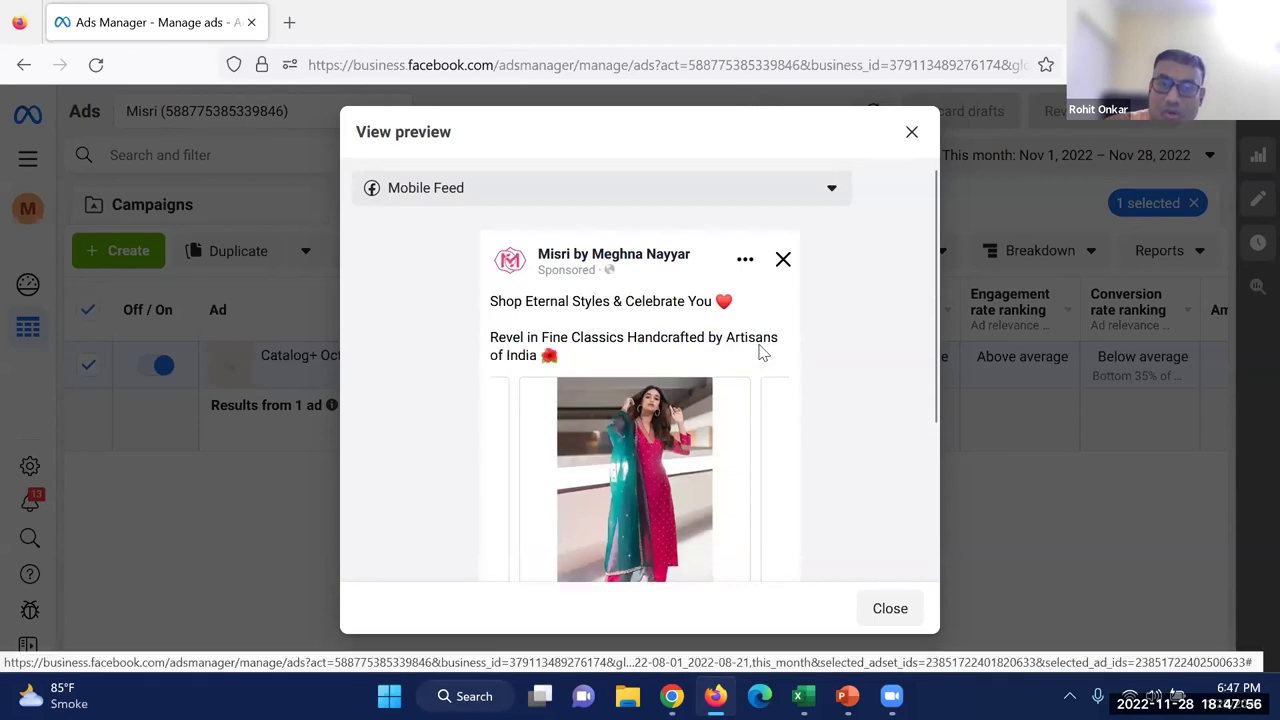
scroll(757, 351, down, 4)
scroll(769, 450, up, 3)
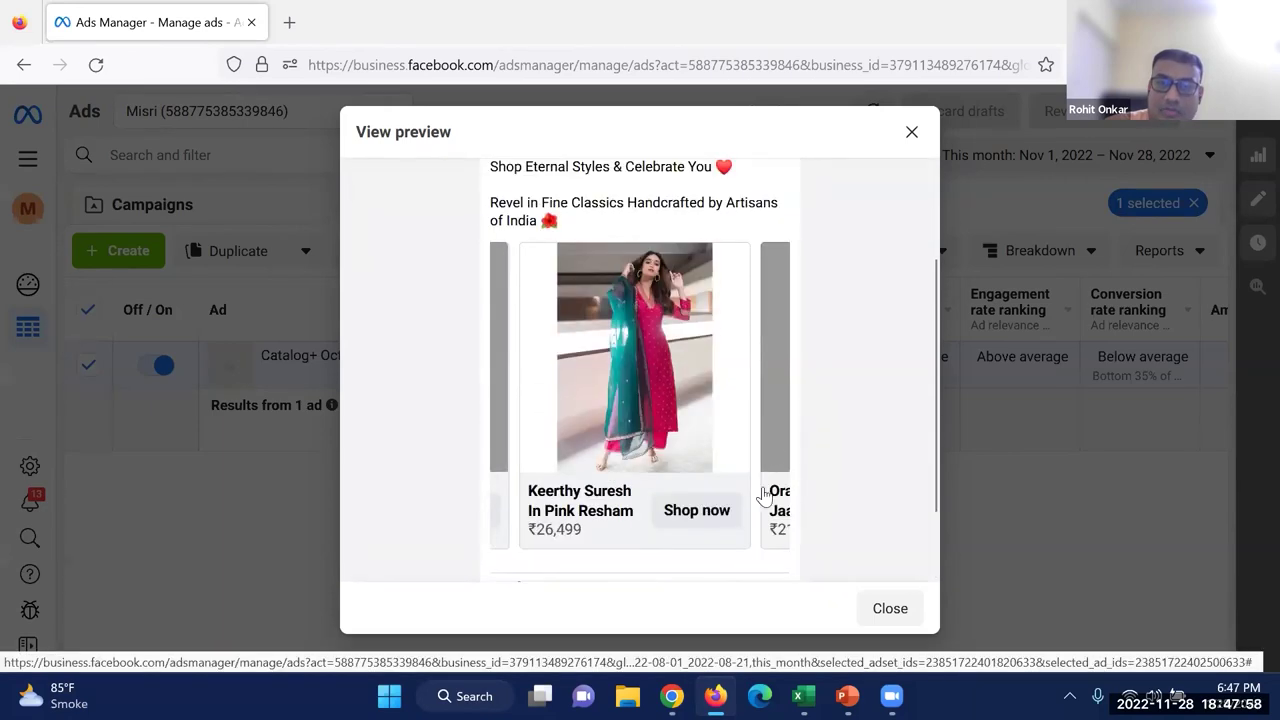
scroll(746, 503, down, 2)
scroll(746, 503, up, 2)
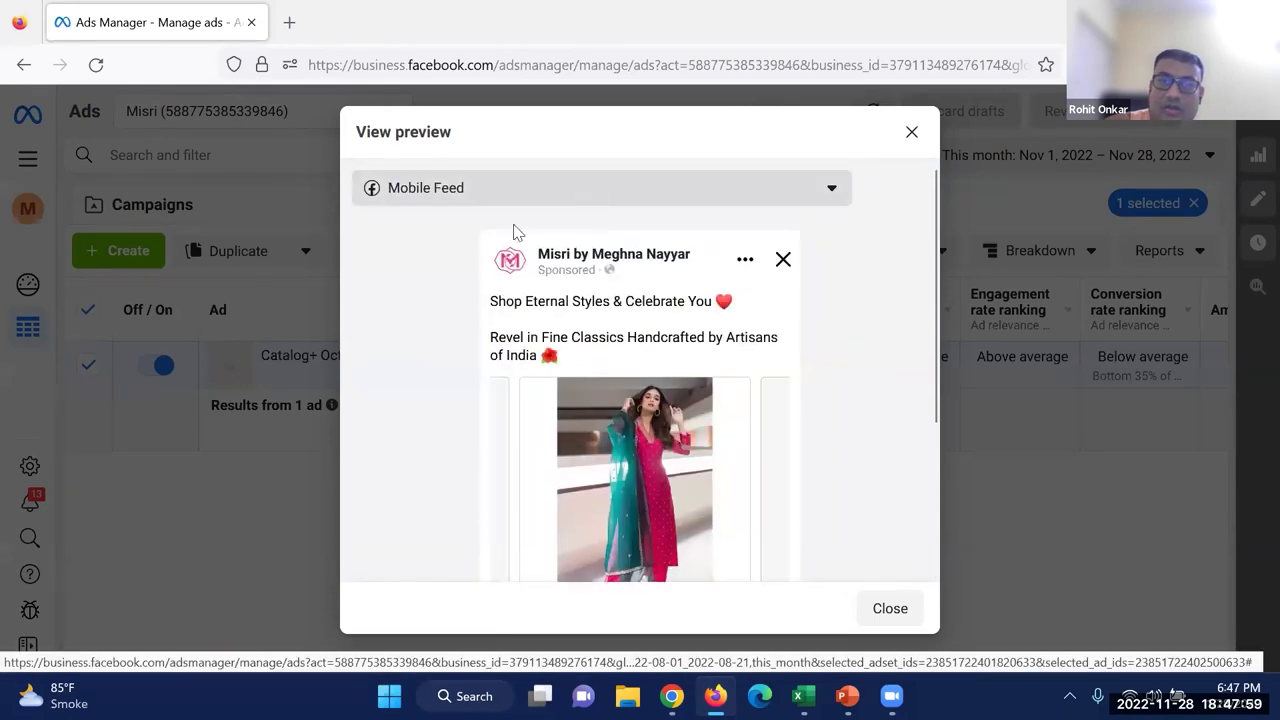
click(586, 186)
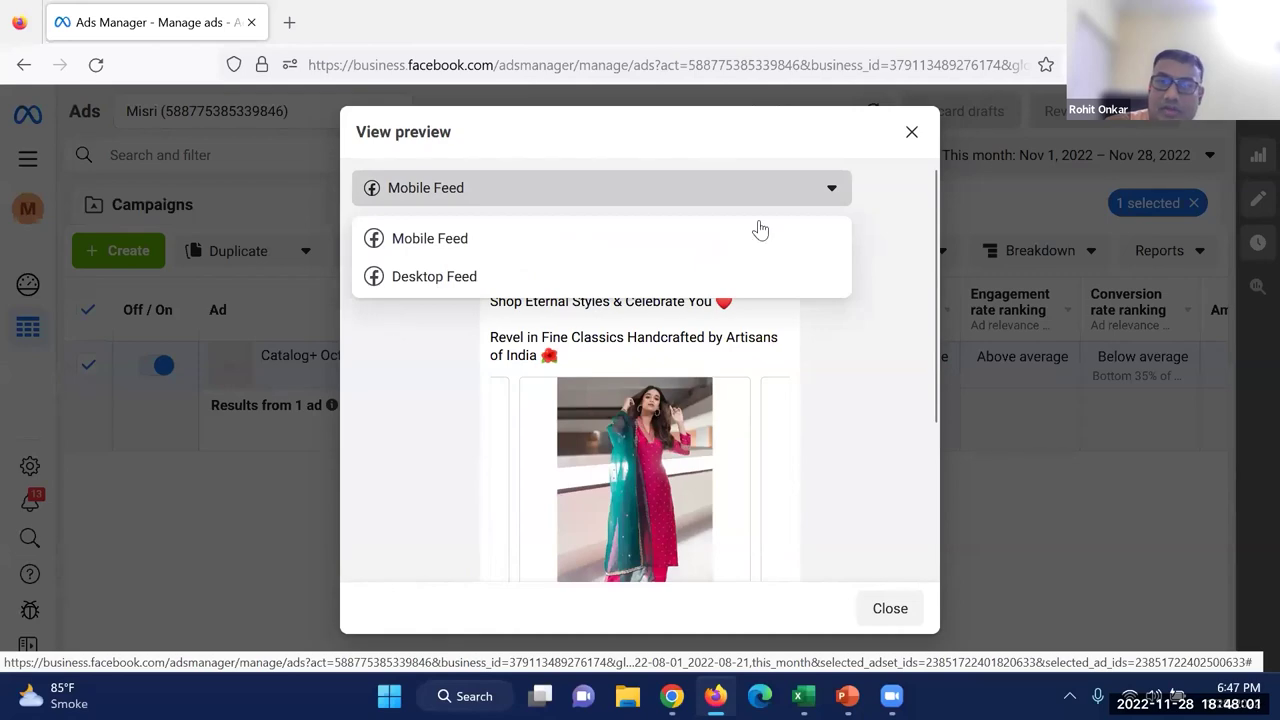
click(909, 133)
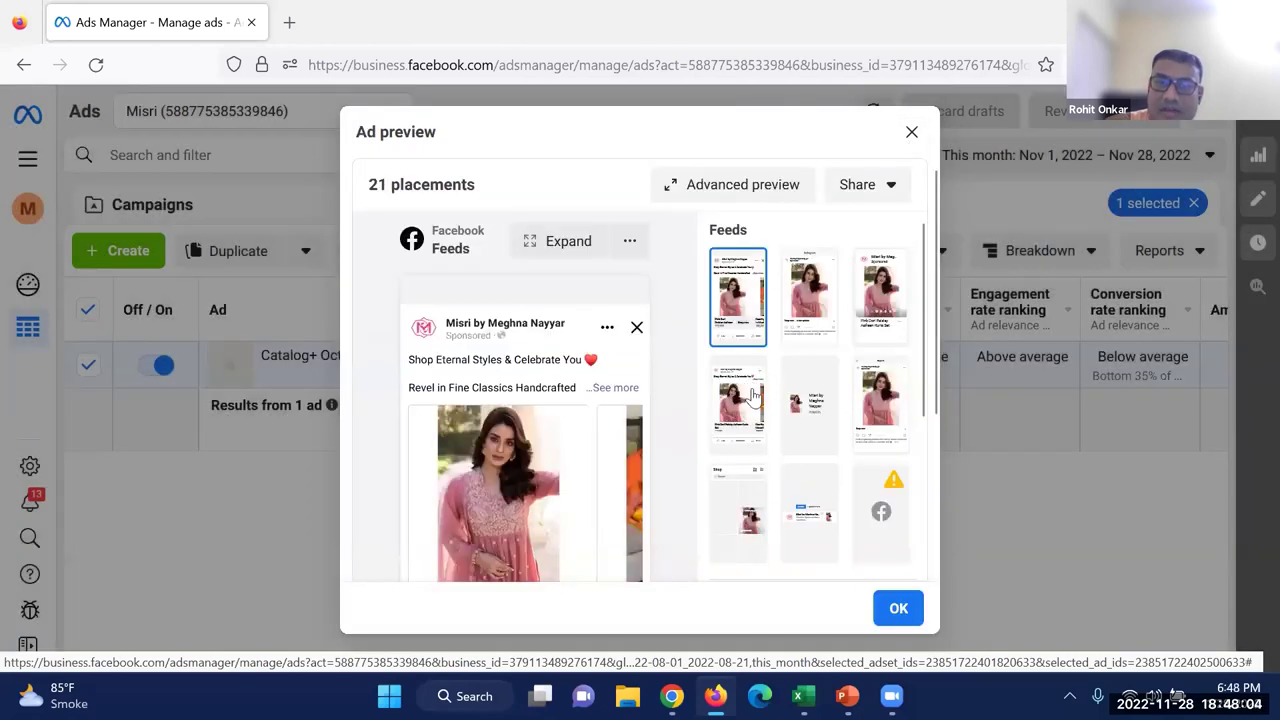
Preview the ad's Instagram Stories placement from the Stories and Reels group and view its full layout
scroll(777, 430, down, 3)
scroll(777, 443, up, 1)
scroll(765, 490, down, 2)
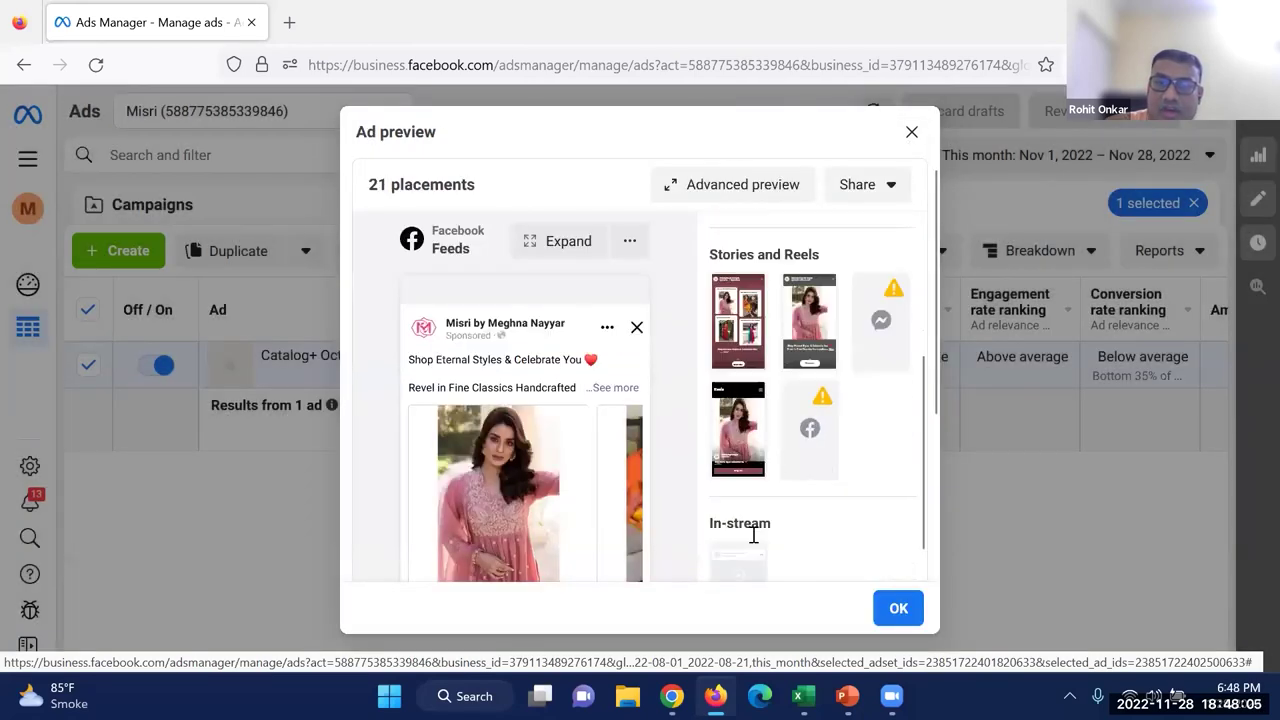
click(741, 332)
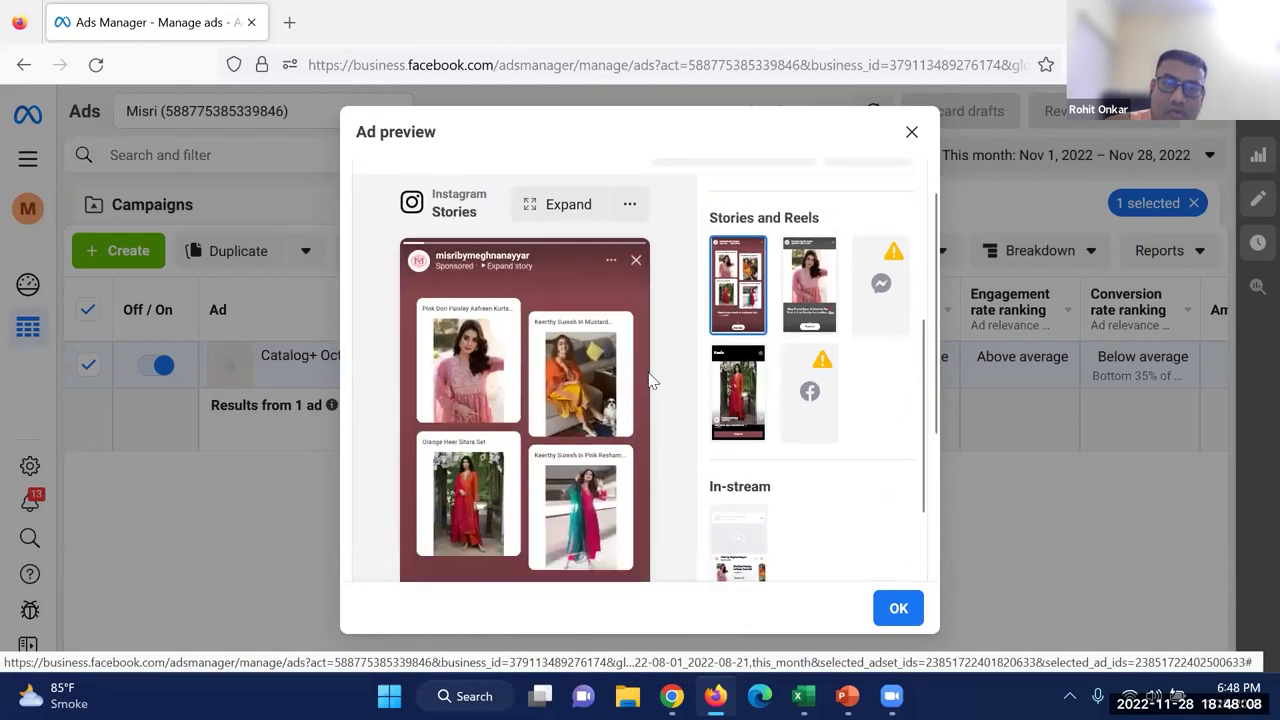
scroll(650, 378, down, 1)
scroll(650, 378, down, 2)
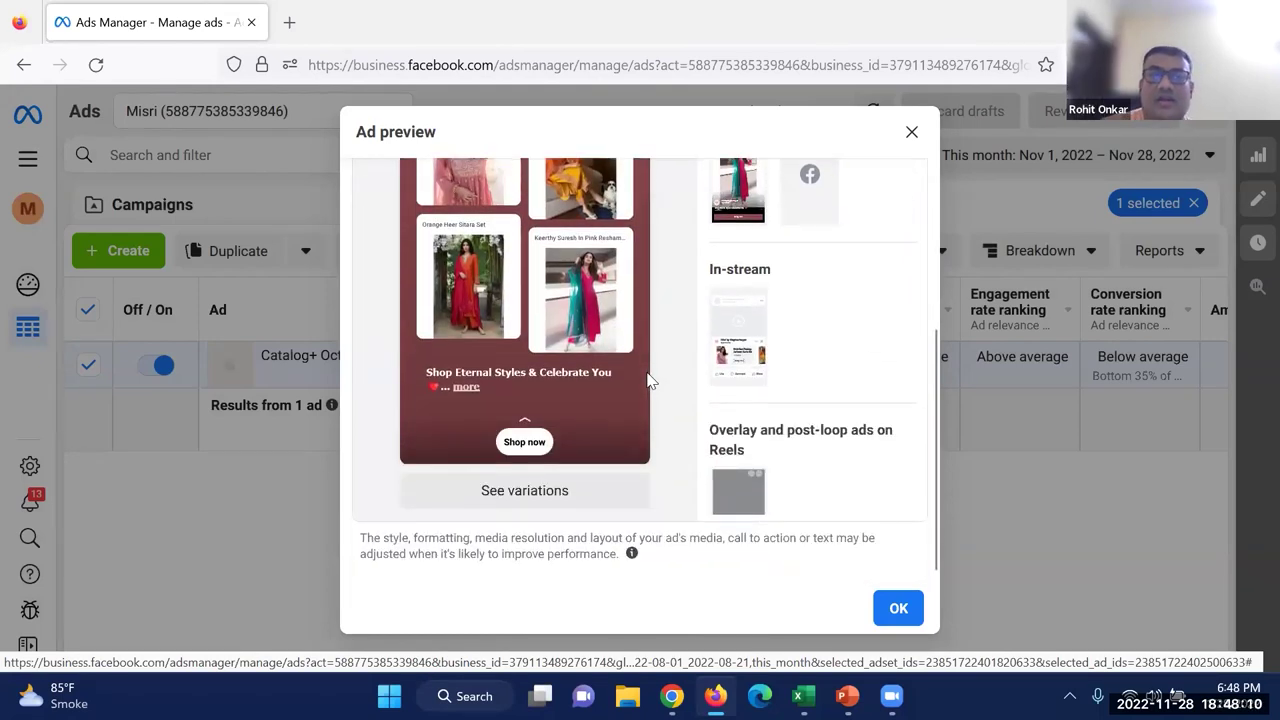
Look over the Instagram Stories layout and the other Stories and Reels placements, and close the ad preview
scroll(650, 378, up, 1)
scroll(650, 378, up, 1)
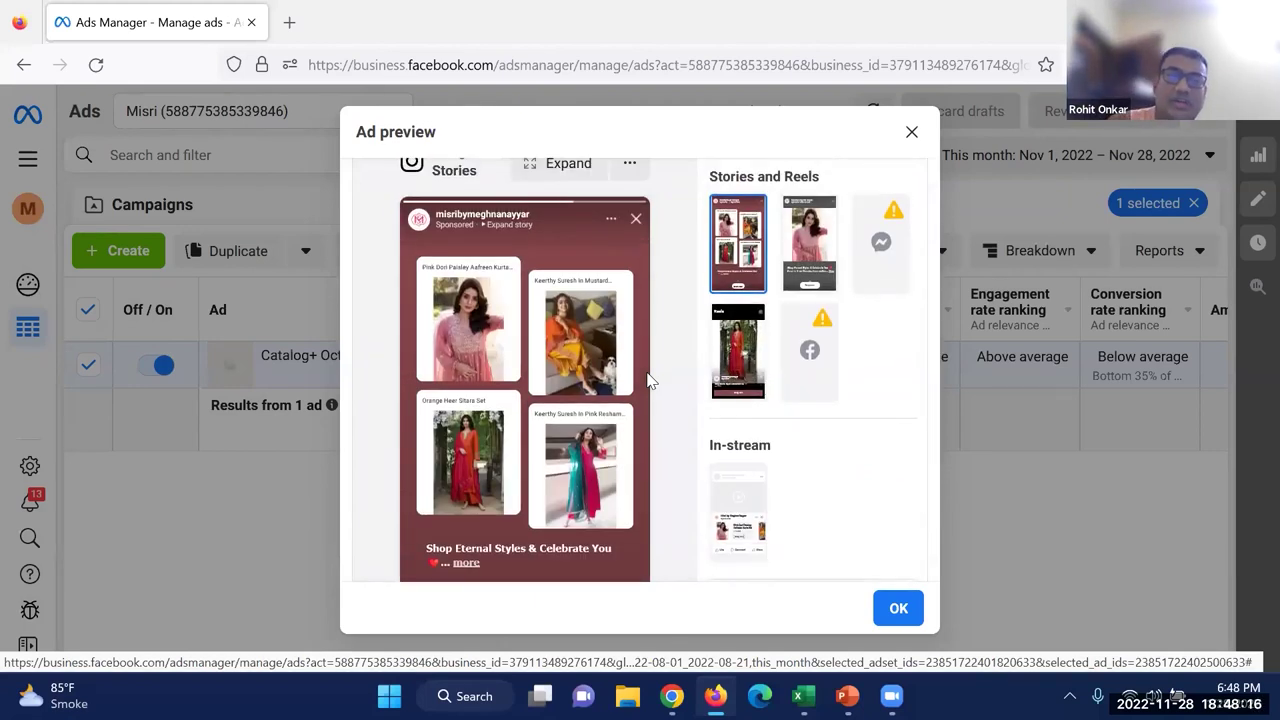
scroll(880, 275, down, 1)
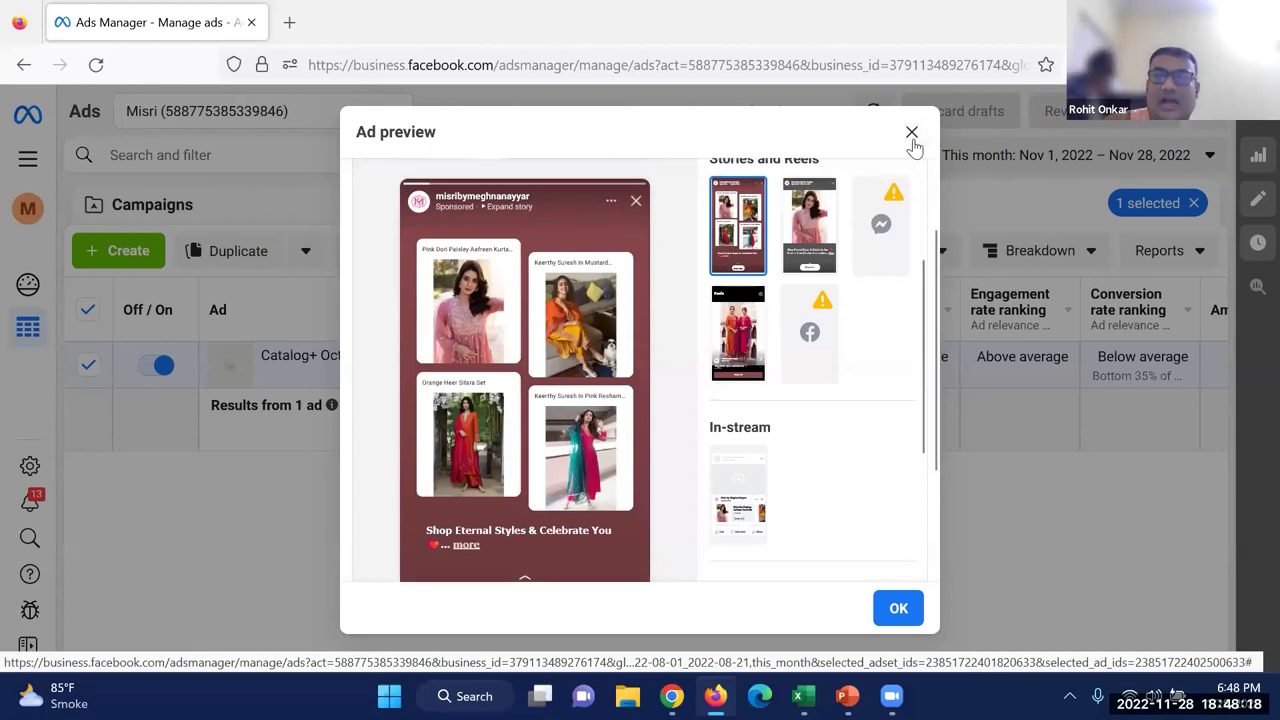
click(898, 610)
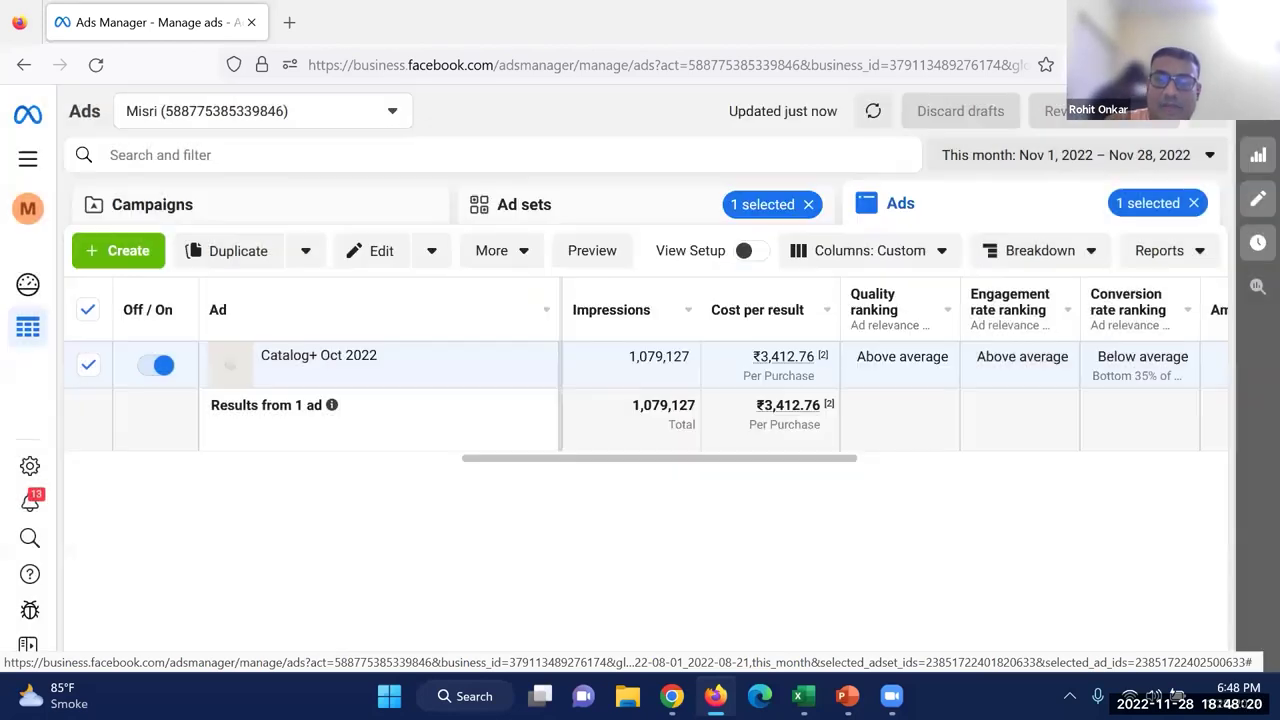
Switch to the Google Discovery Ads workbook in Excel and read the In-Market Audiences: Financial Planning row from campaign type through NP%
key(alt+Tab)
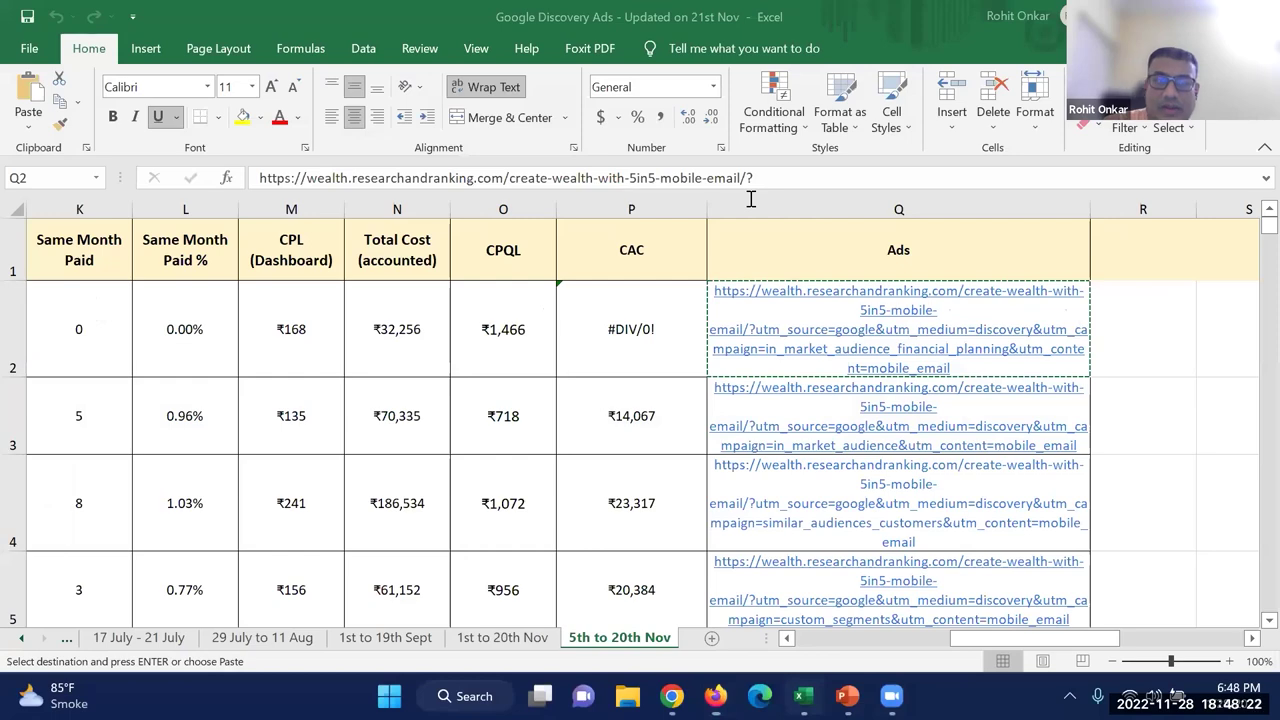
drag(995, 640, 343, 301)
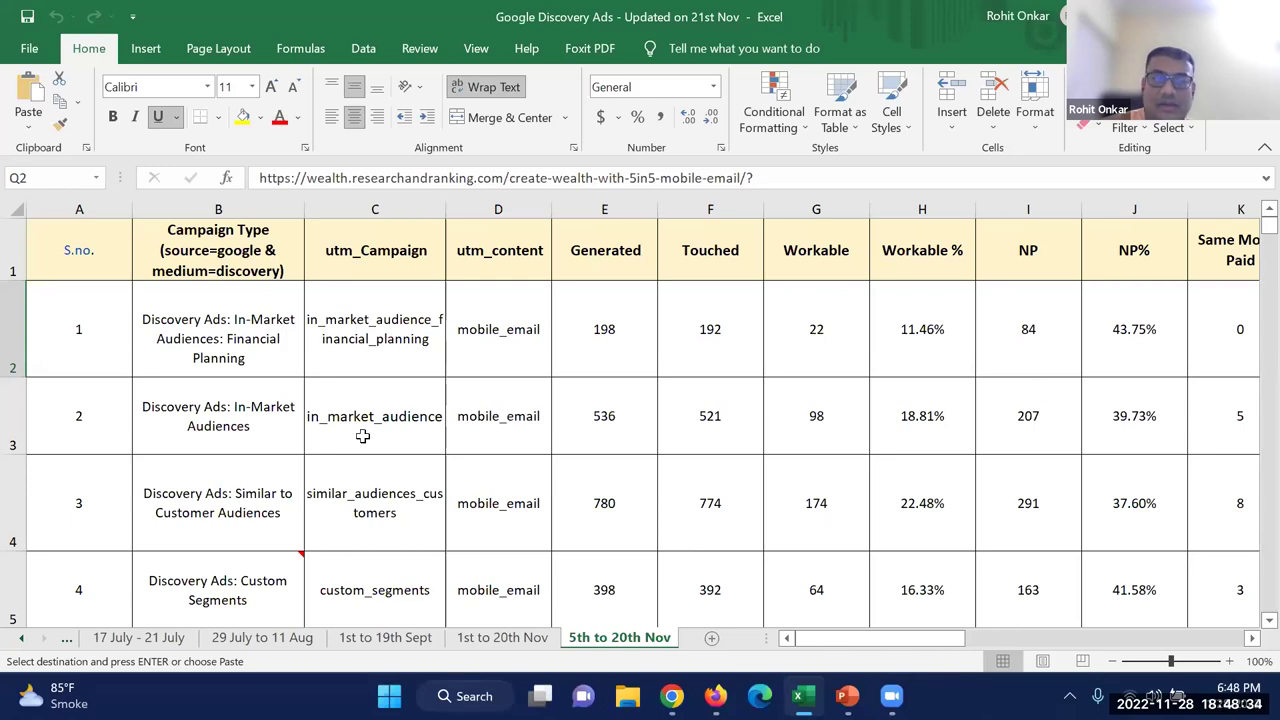
click(228, 346)
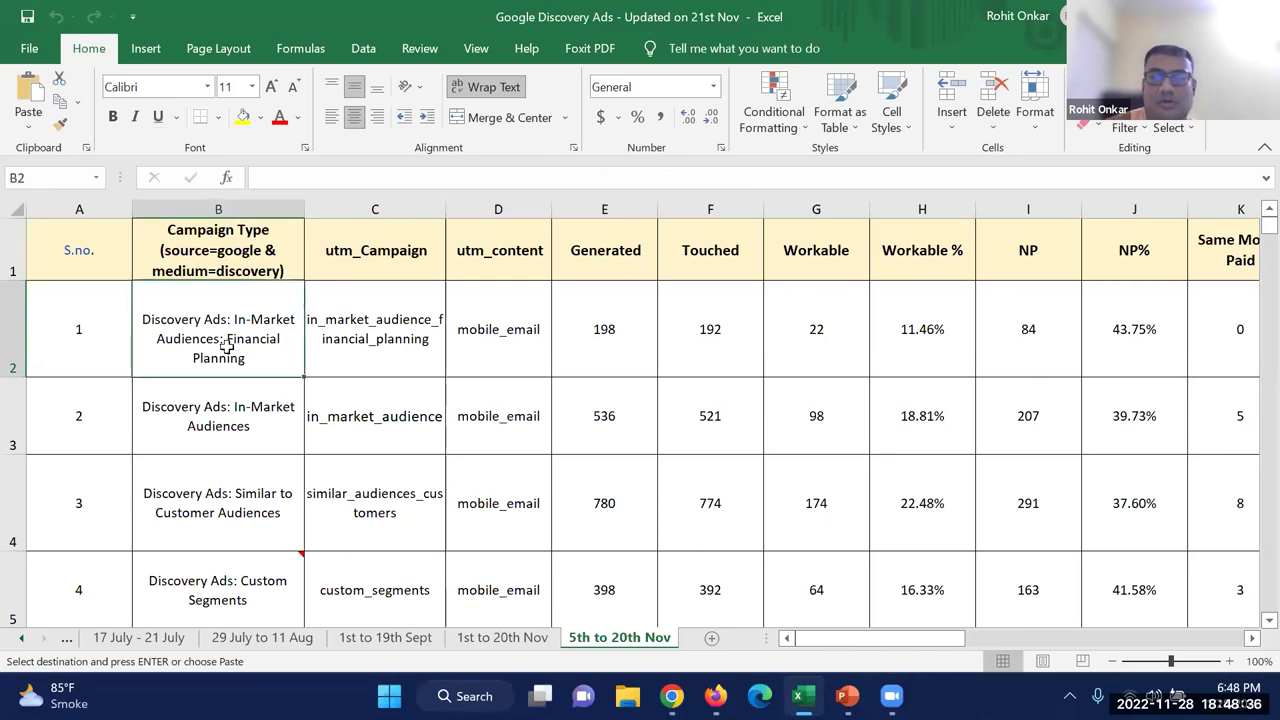
key(Right)
key(Right)
key(Right)
key(Right)
key(Right)
key(Right)
key(Right)
key(Right)
key(Right)
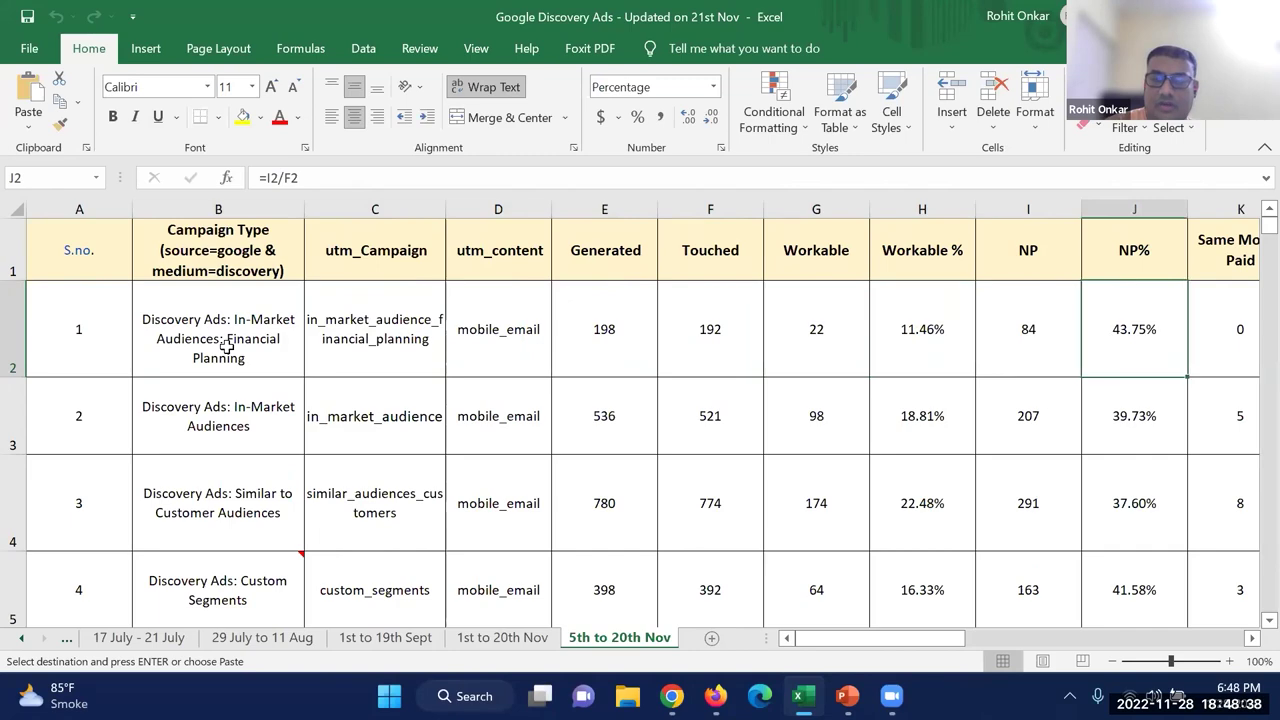
Check the Financial Planning campaign's same-month paid figures and dashboard CPL, and return to its Workable % value
key(Right)
key(Right)
key(Left)
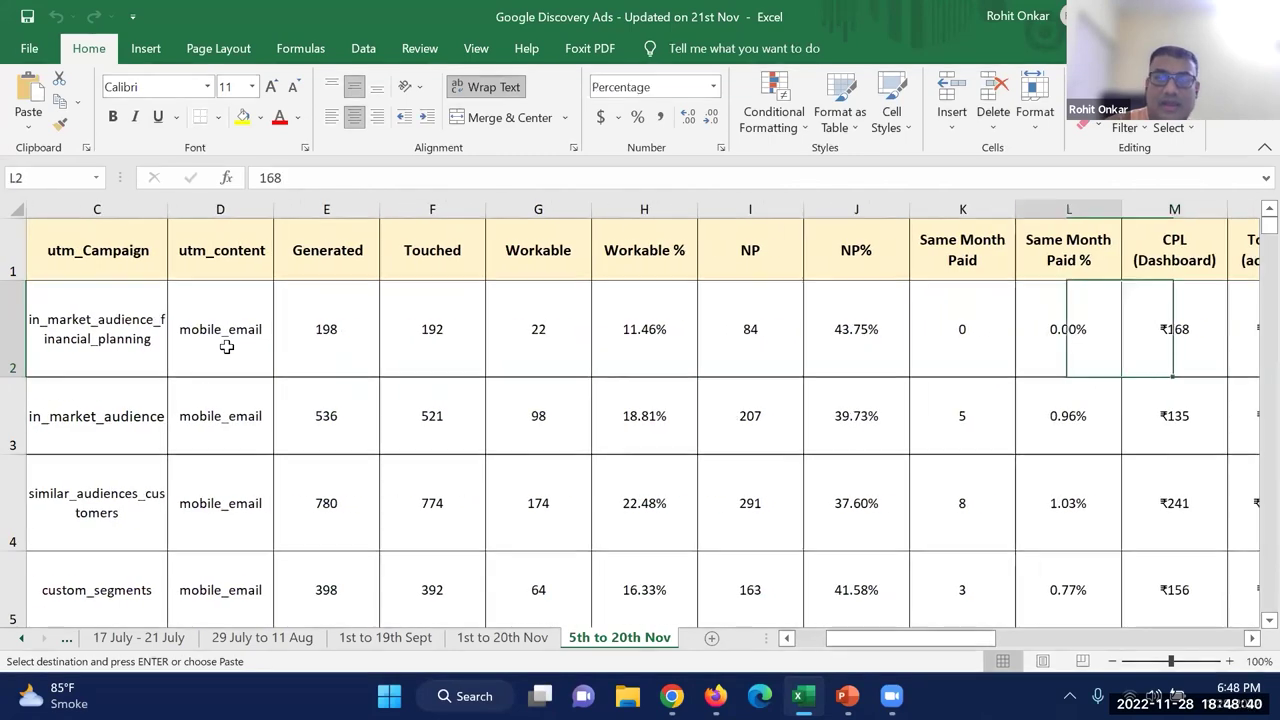
key(Left)
key(Left)
key(Left)
key(Left)
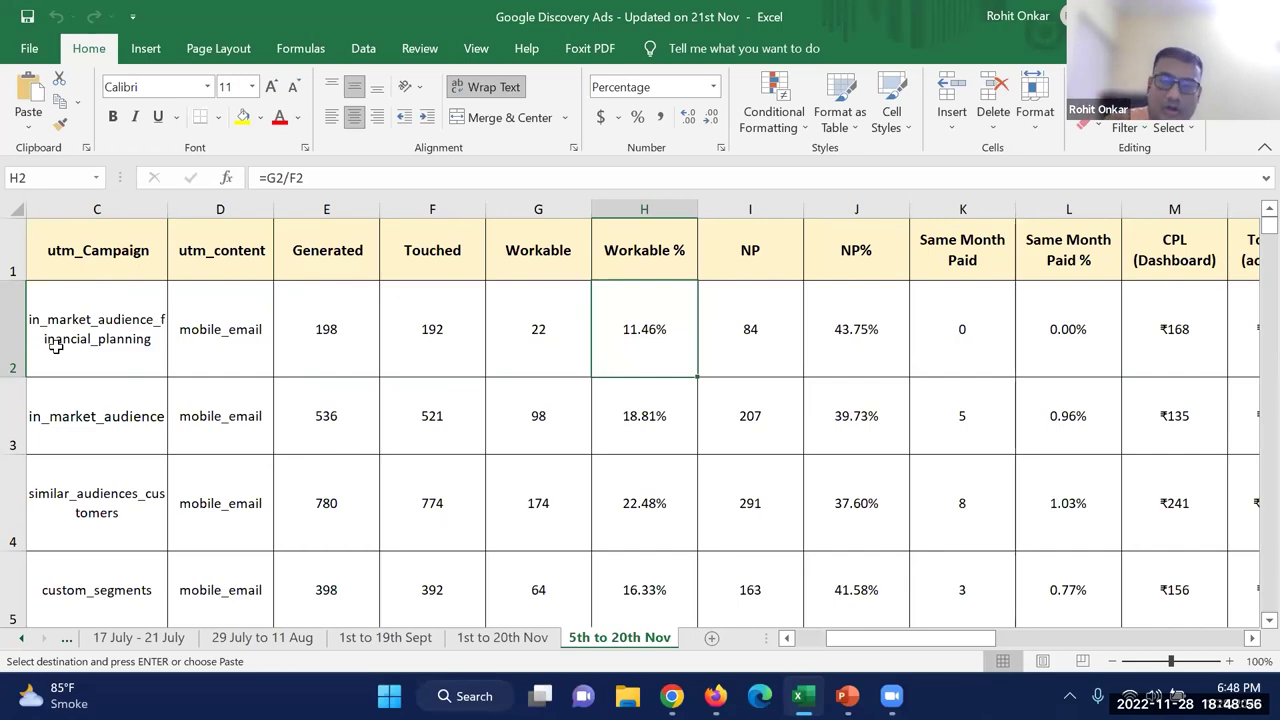
Continue along the Financial Planning row through Same Month Paid %, CPL and total cost to its CPQL
key(Right)
key(Right)
key(Right)
key(Right)
key(Right)
key(Right)
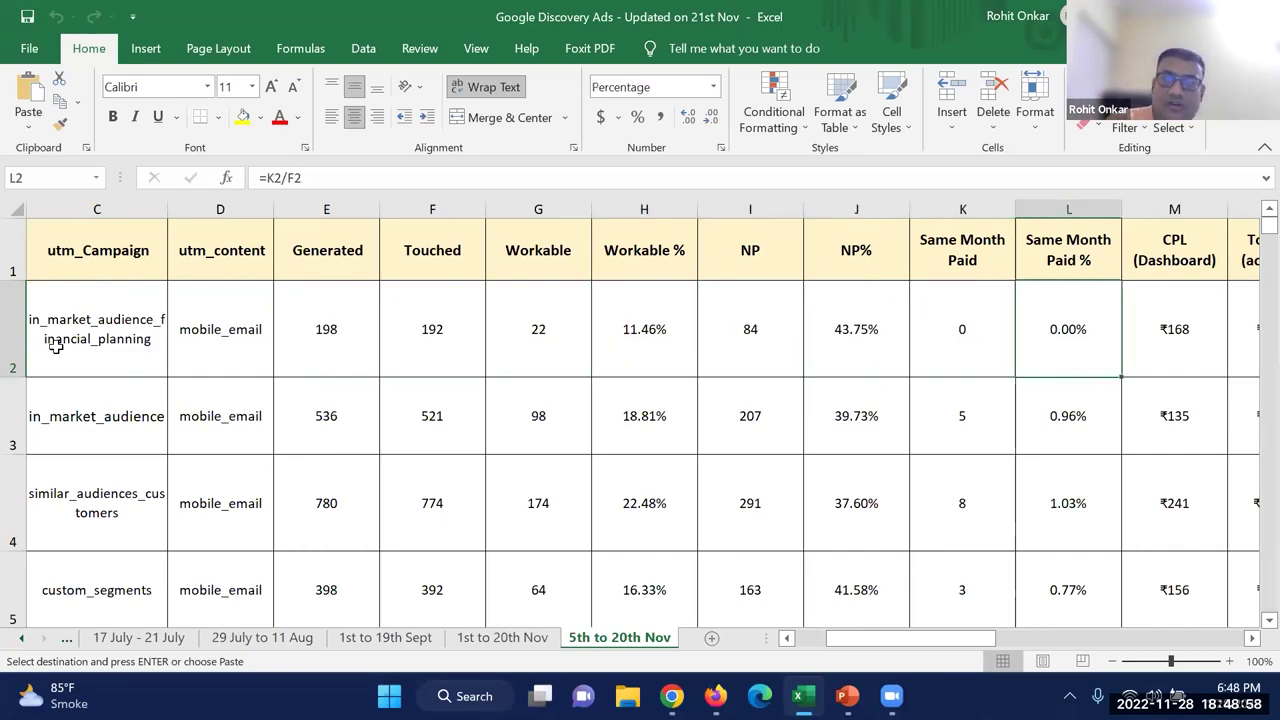
key(Right)
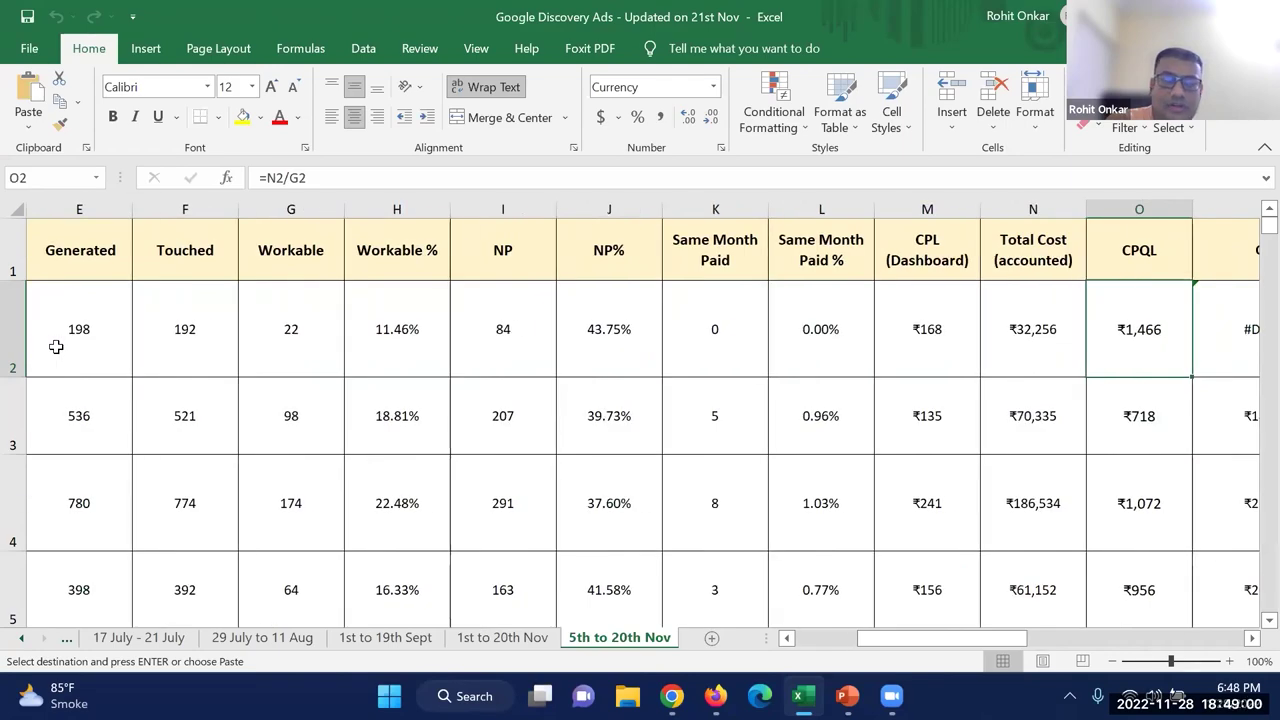
Compare the CAC values of the Discovery campaigns down column P, ending on the second campaign in row 3
key(Right)
key(Right)
key(ctrl+c)
key(Left)
key(Down)
key(Down)
key(Down)
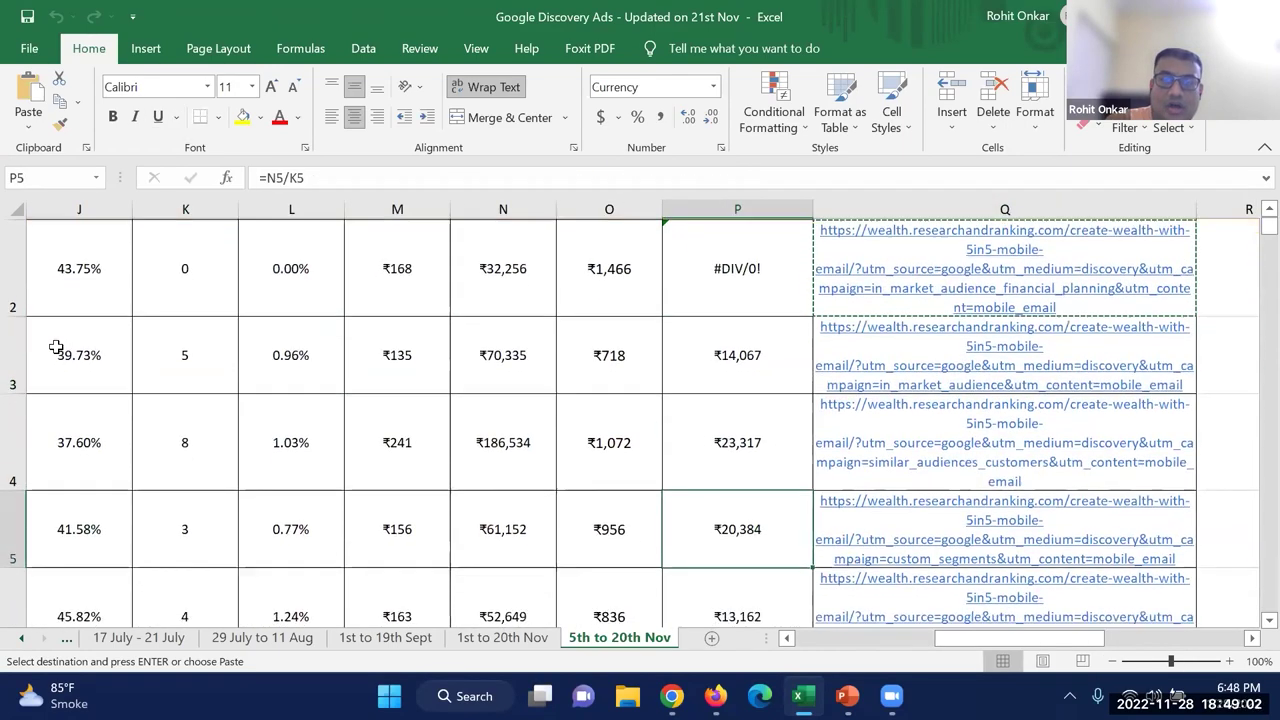
key(Down)
key(Down)
key(Up)
key(Up)
key(Up)
key(Up)
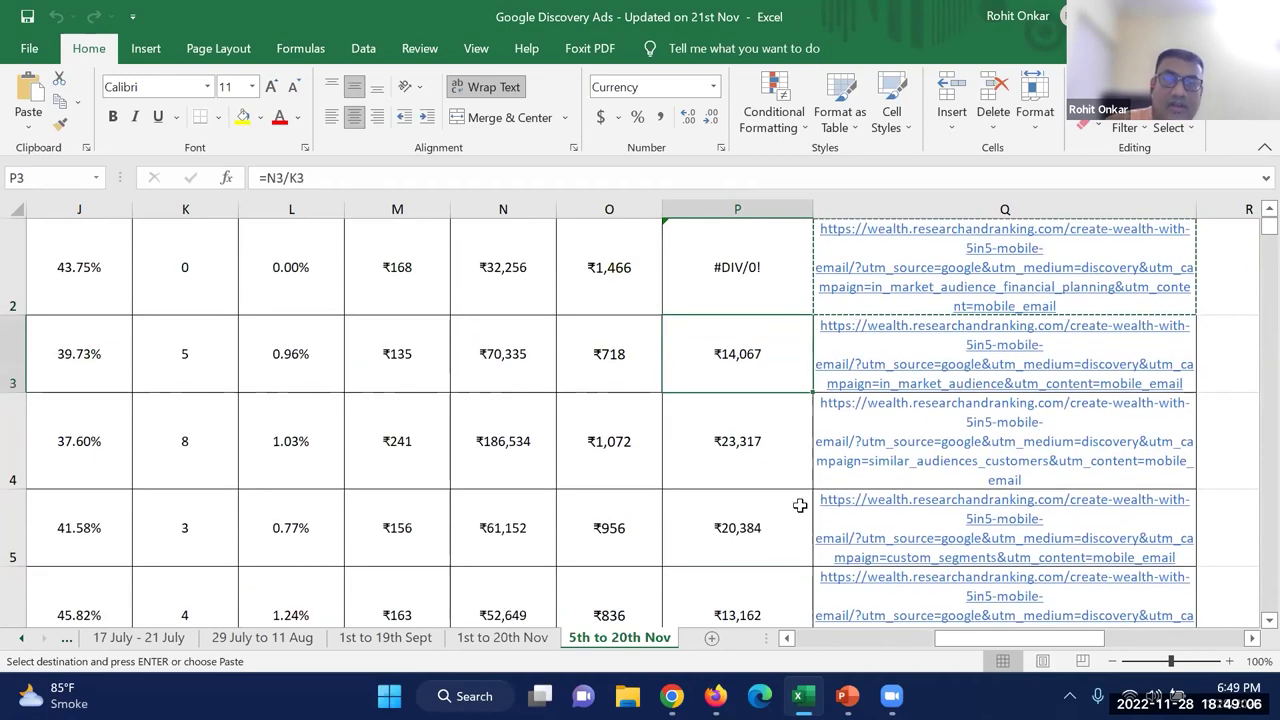
Trace row 3 from its CAC value back to the serial number to identify the In-Market Audiences campaign and its lead figures
click(762, 372)
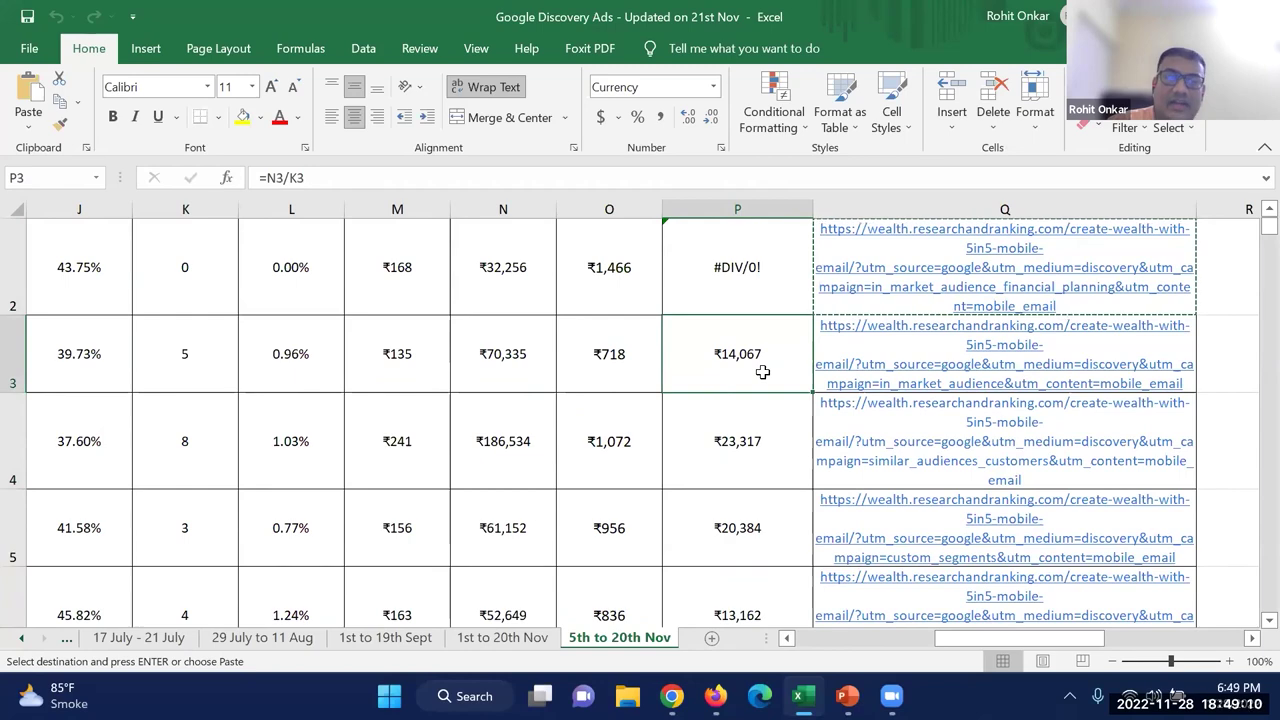
key(Left)
key(Left)
key(Left)
key(Left)
key(Left)
key(Left)
key(Left)
key(Left)
key(Left)
key(Left)
key(Left)
key(Left)
key(Left)
key(Left)
key(Left)
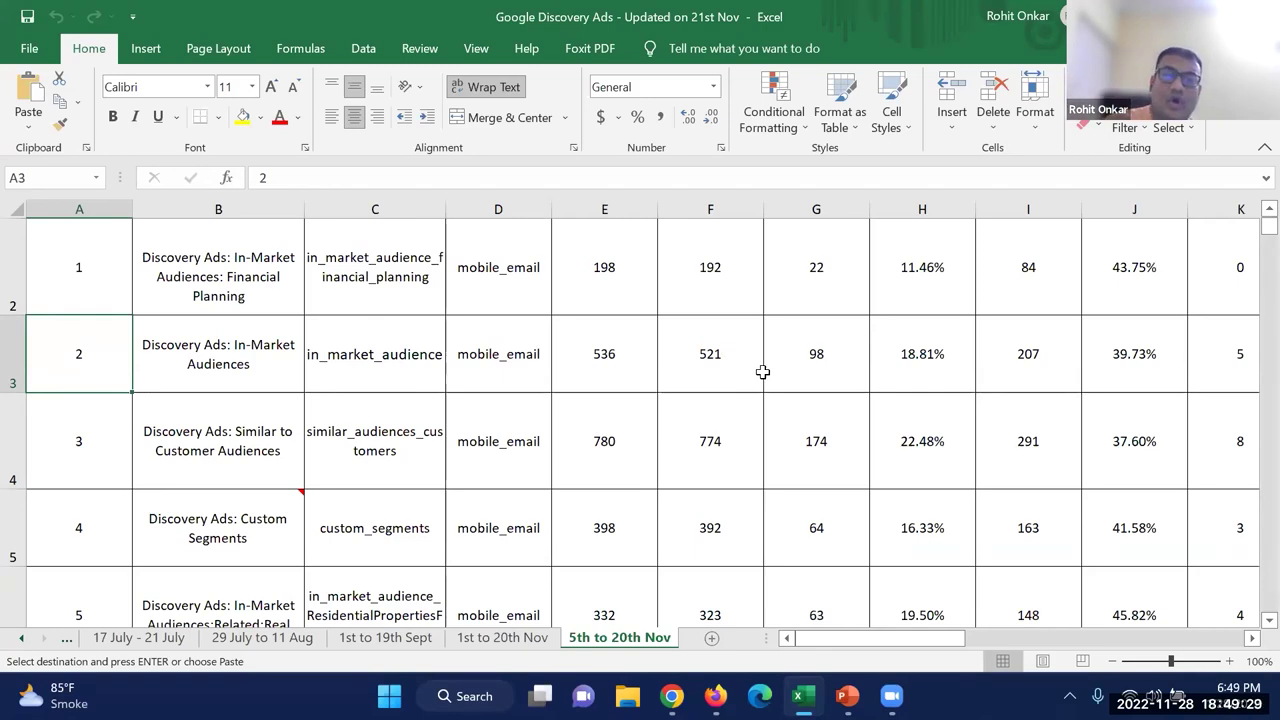
Switch back to Ads Manager in Firefox and review the Catalog+ Oct 2022 ad's results, reach, impressions and cost per result
mouse_move(716, 696)
click(726, 650)
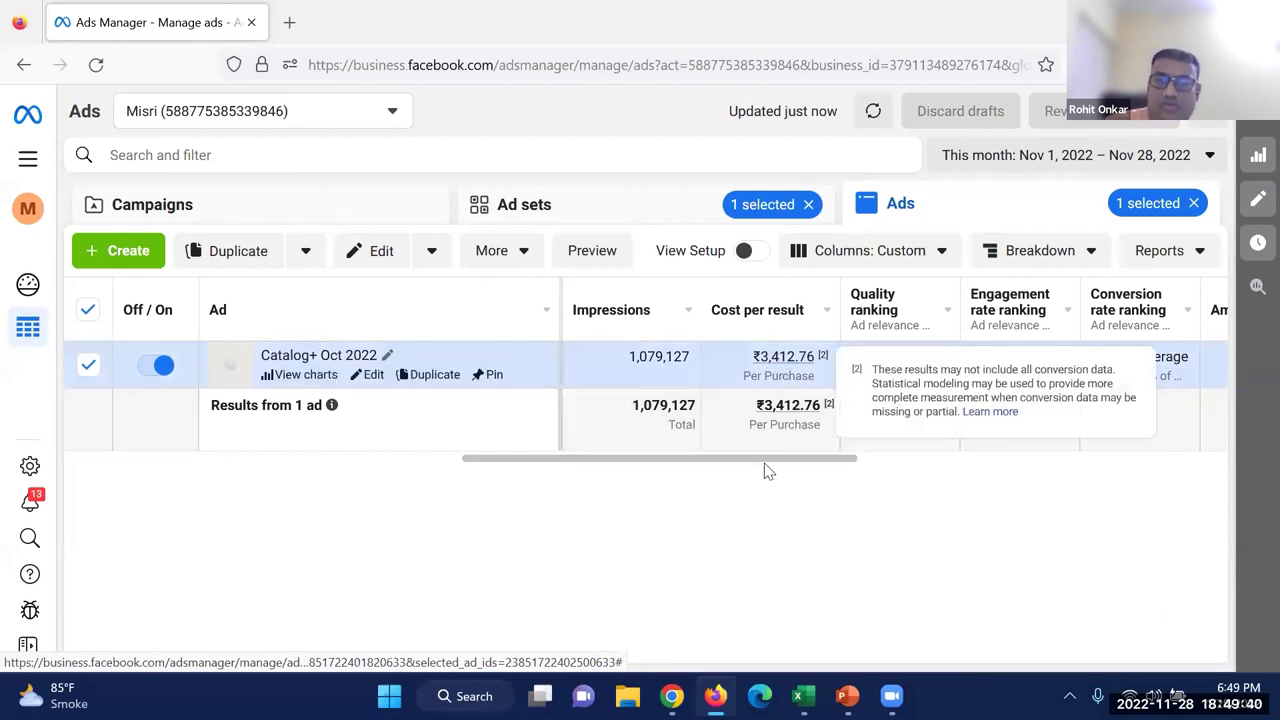
drag(771, 463, 646, 457)
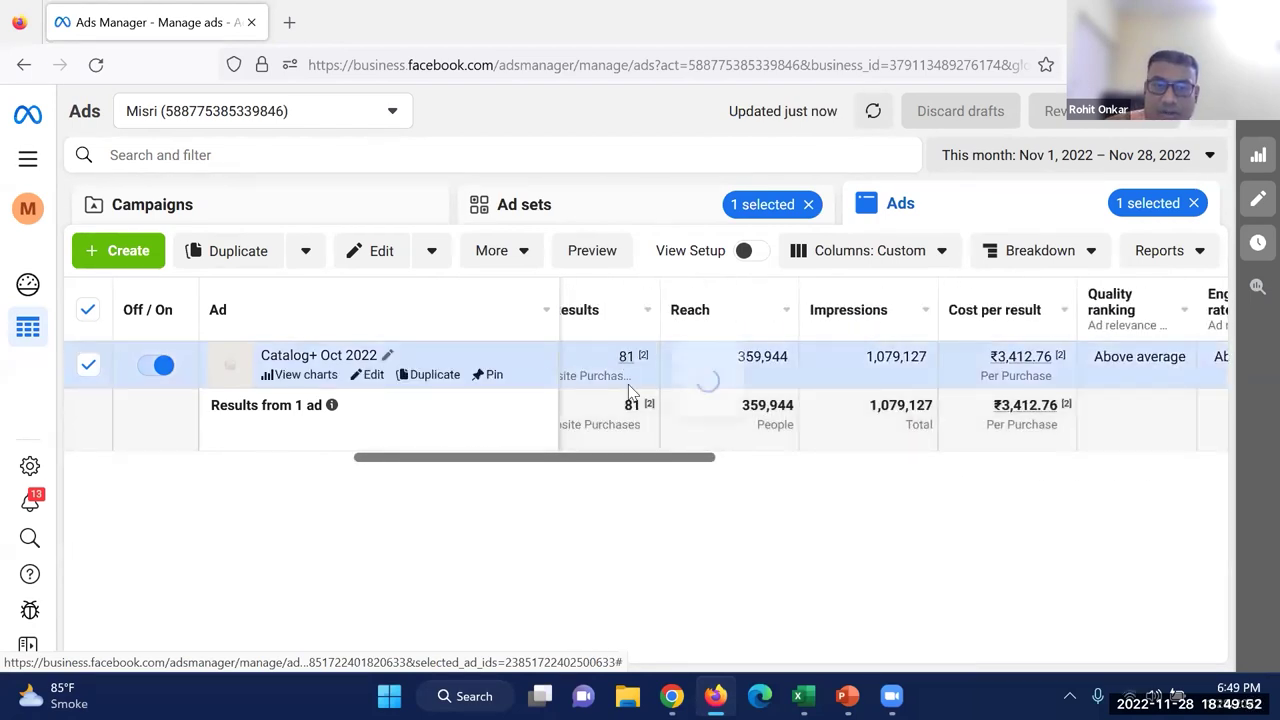
drag(650, 462, 614, 457)
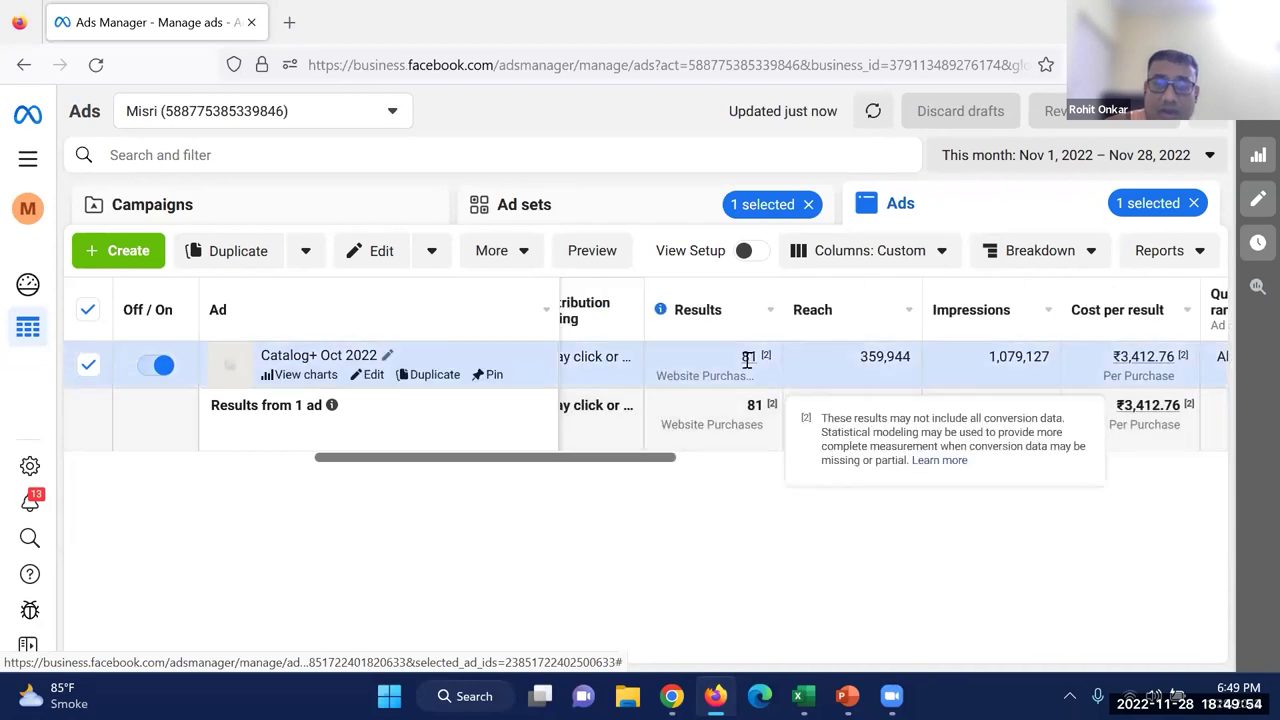
drag(608, 466, 694, 466)
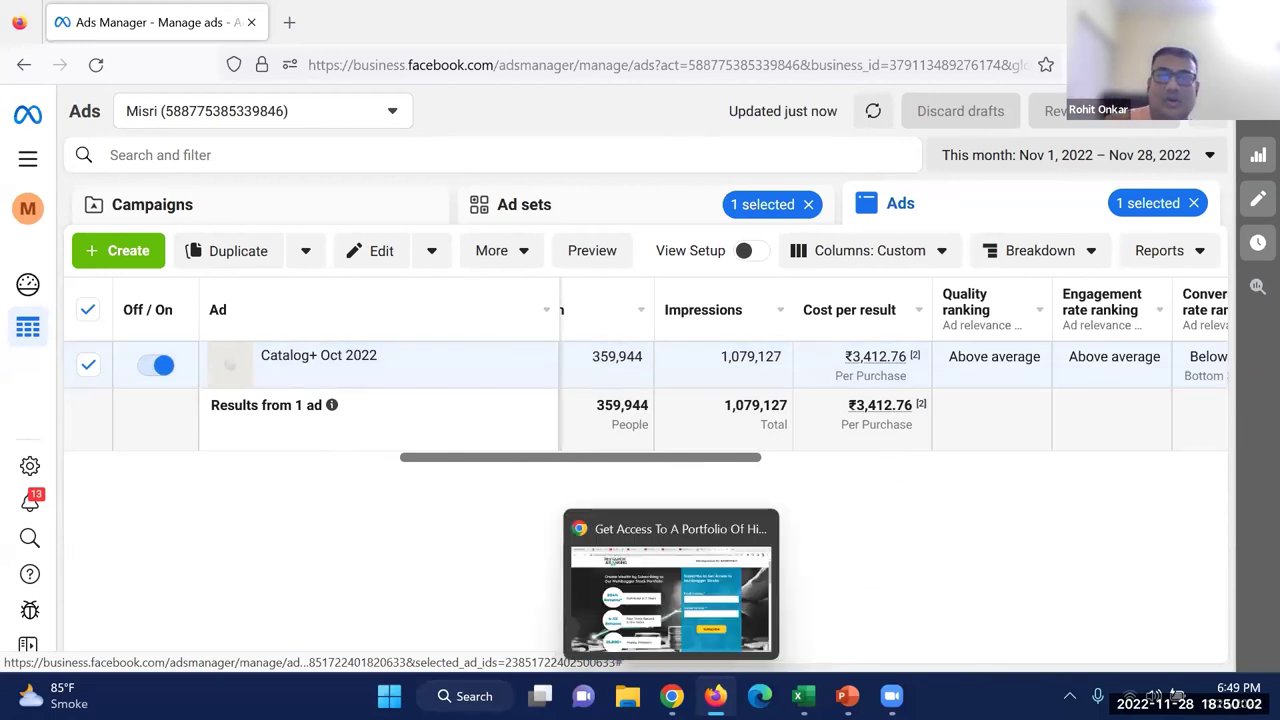
Switch to the Grow your Business in the new Digital Era presentation in PowerPoint
click(847, 696)
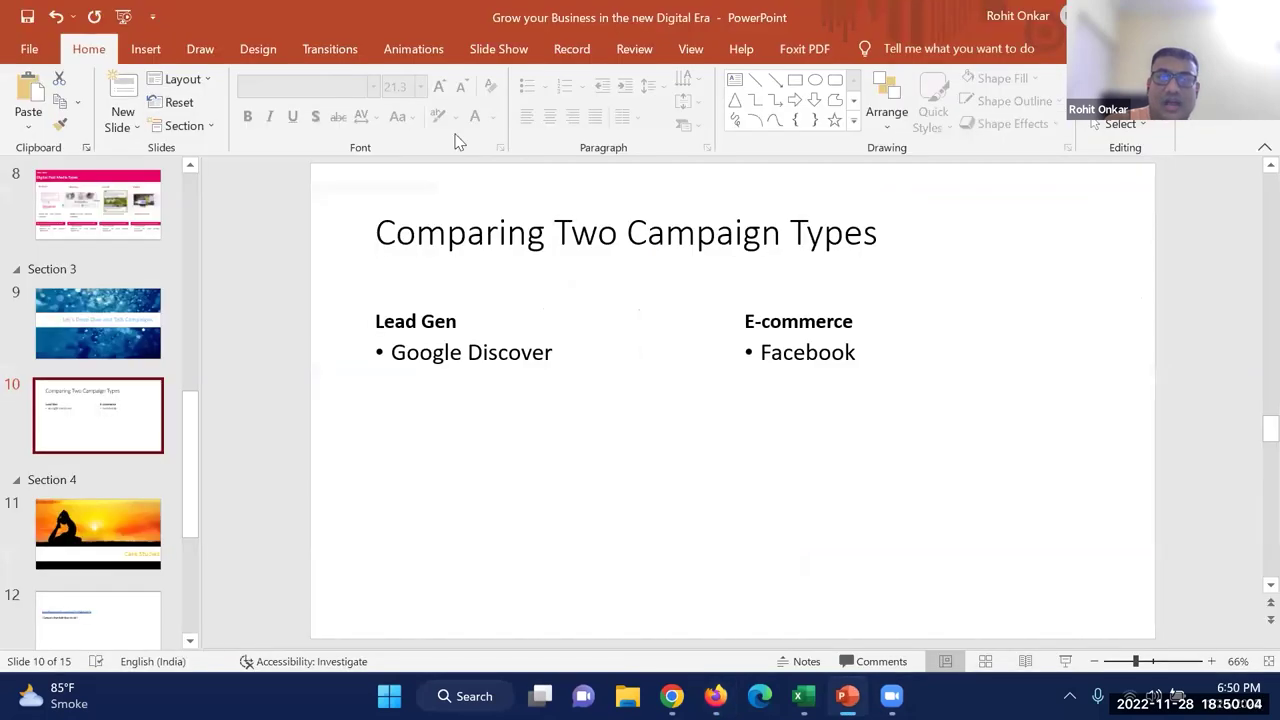